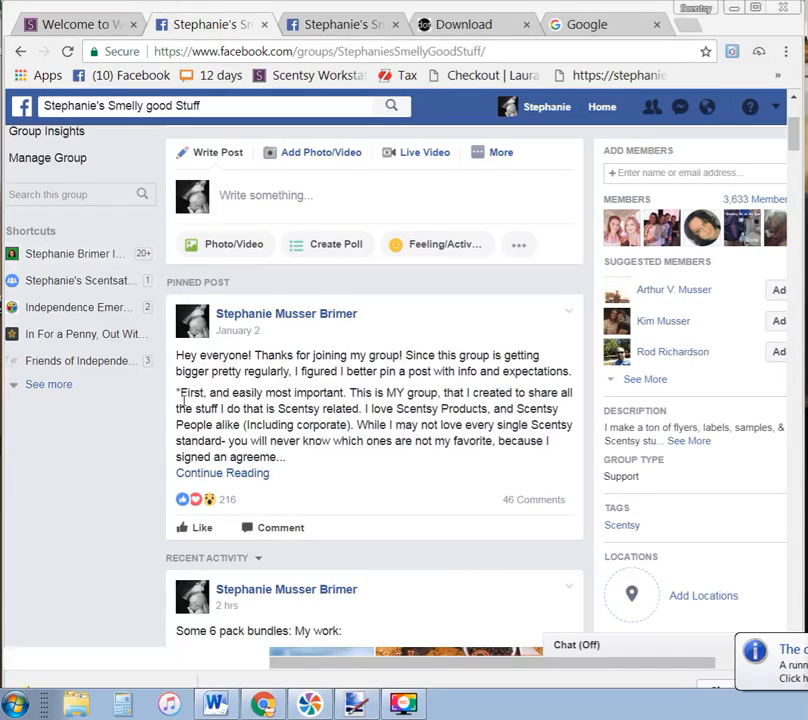
# Step: Find the seventh point in the group's full pinned post and open its getpaint.net link
pyautogui.click(329, 26)
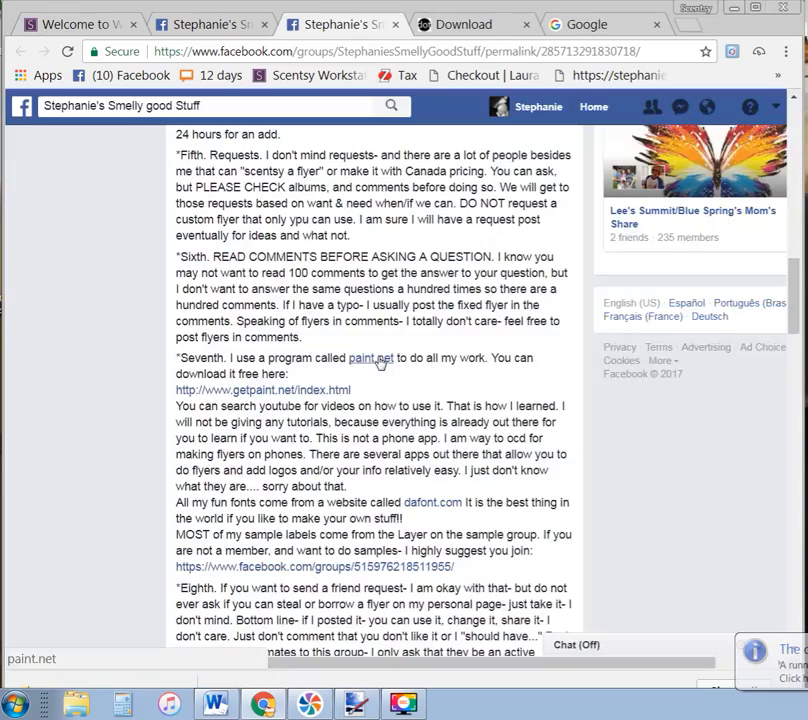
pyautogui.scroll(12, 380, 363)
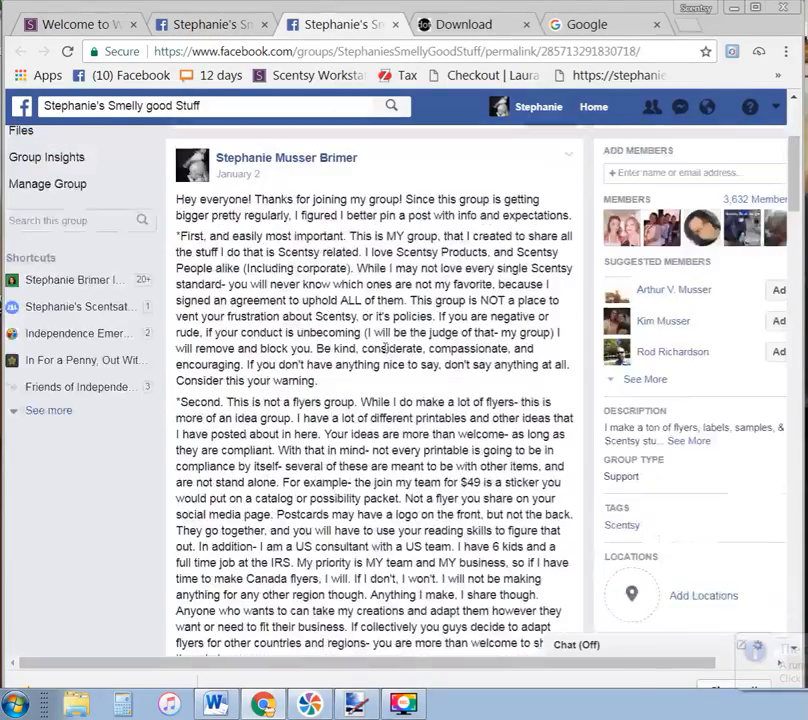
pyautogui.scroll(-12, 384, 340)
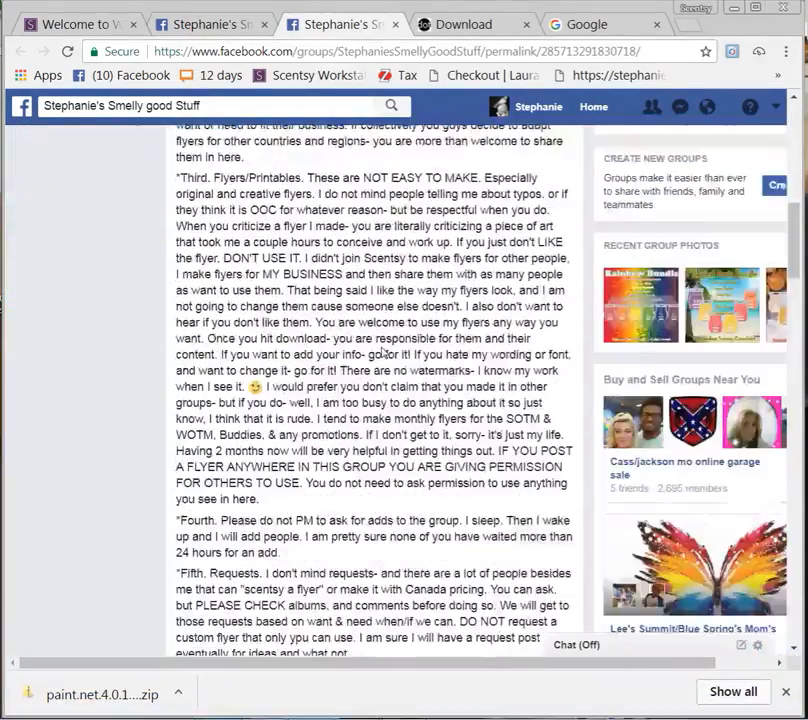
pyautogui.scroll(-5, 384, 345)
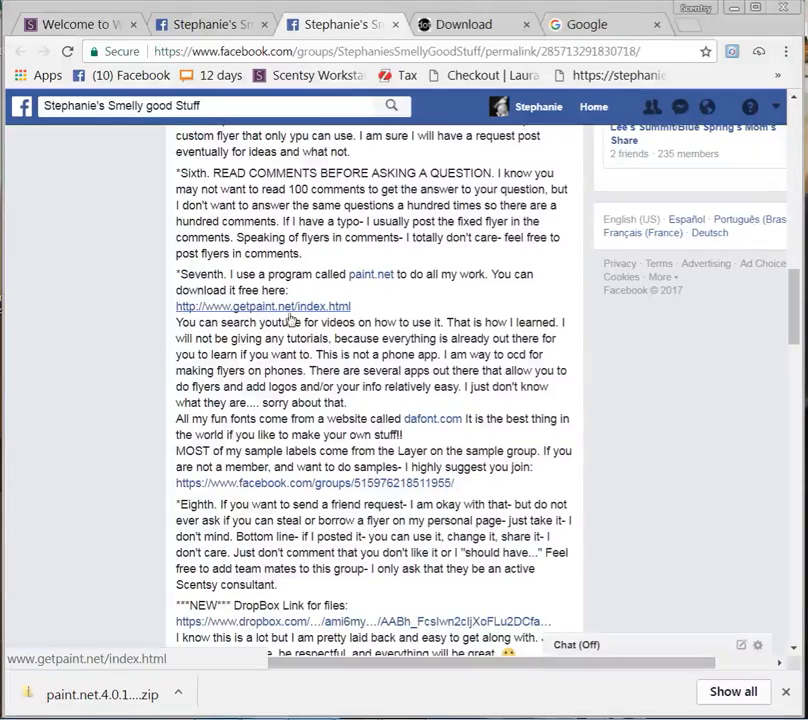
pyautogui.click(458, 28)
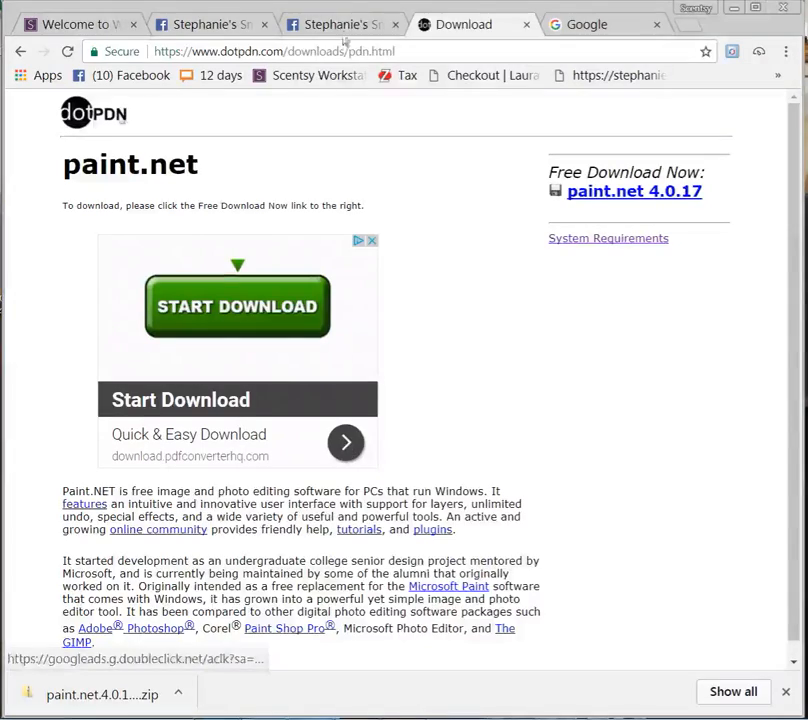
pyautogui.click(345, 26)
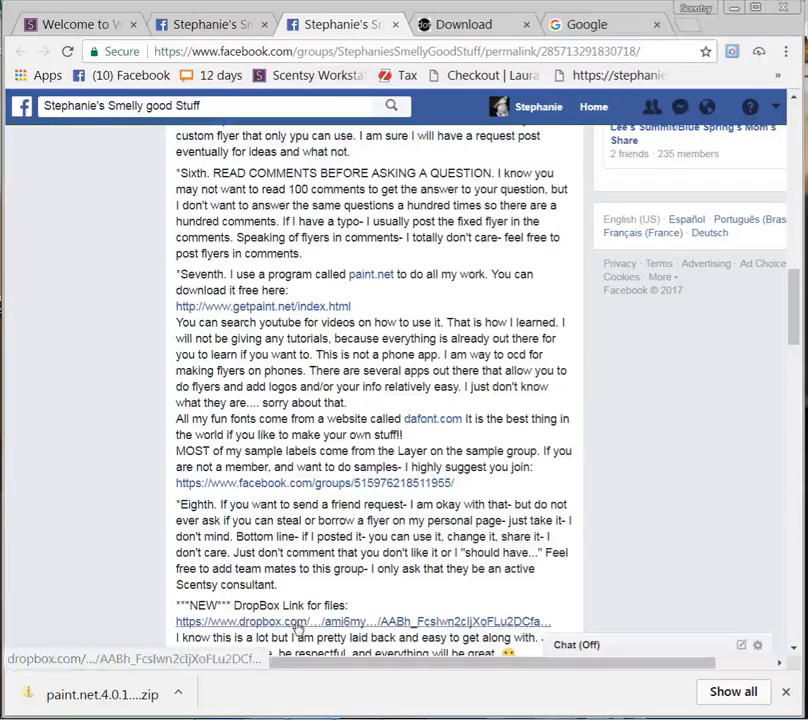
pyautogui.click(277, 310)
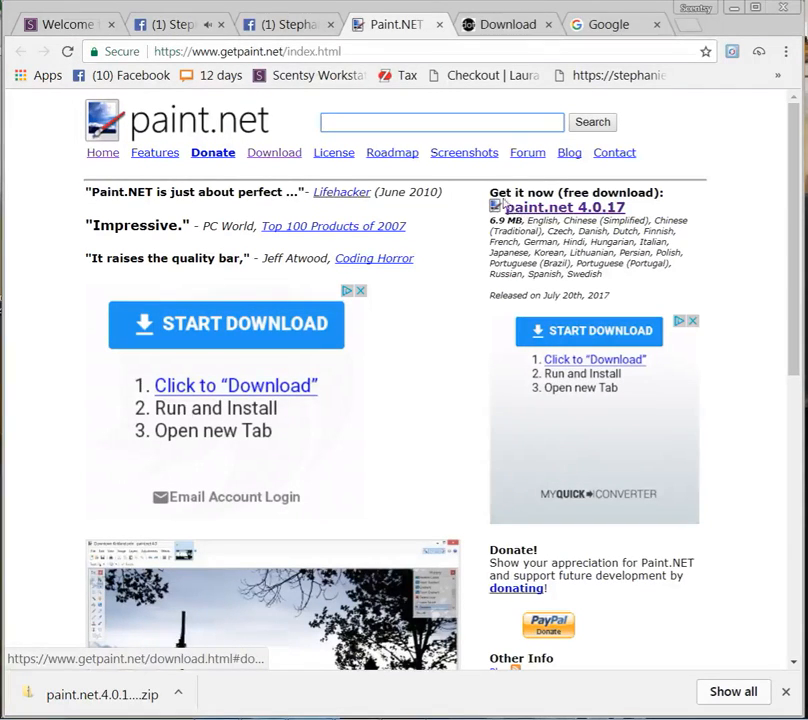
# Step: Go through to the dotPDN download page for paint.net 4.0.17, and close both download page tabs
pyautogui.click(558, 209)
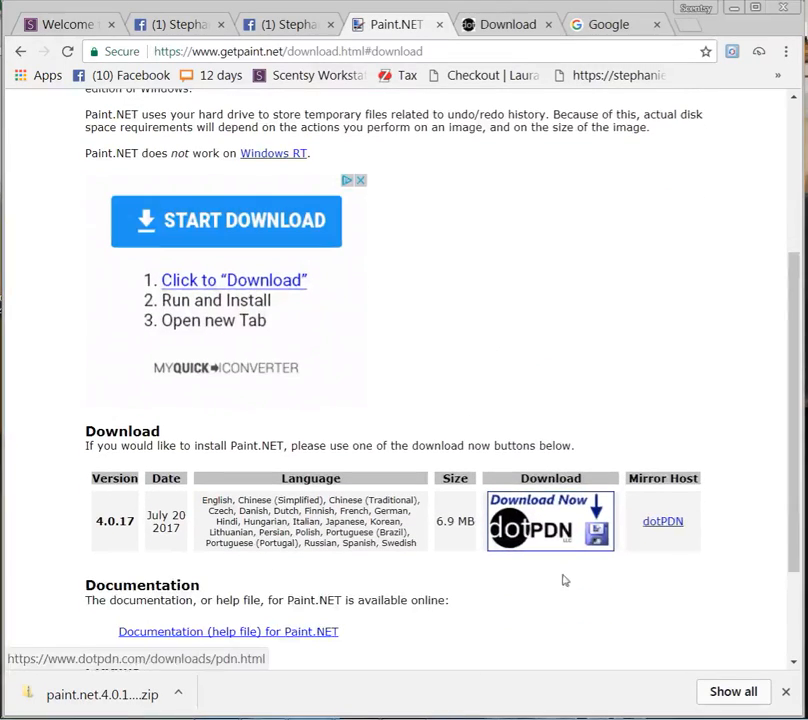
pyautogui.click(566, 526)
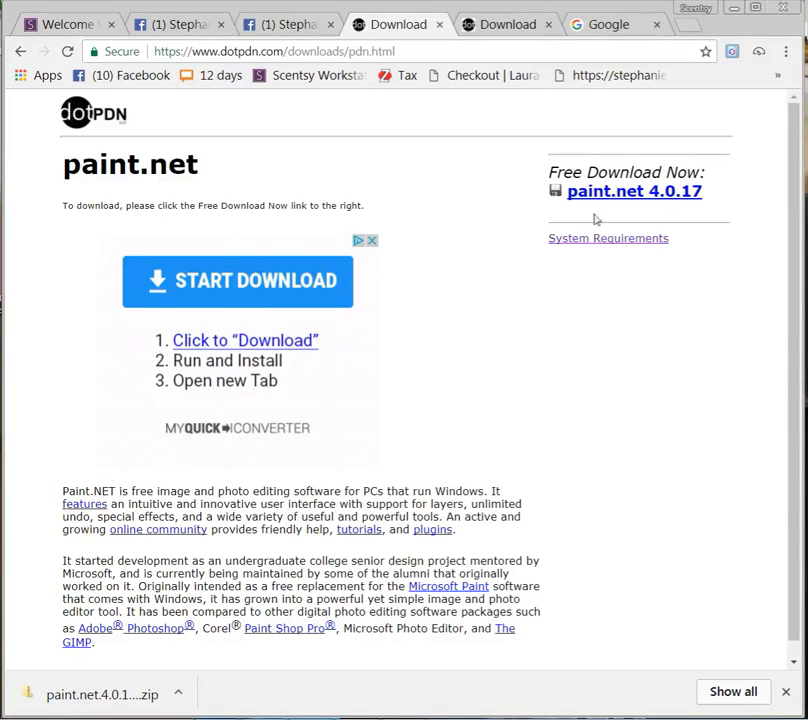
pyautogui.scroll(-1, 438, 348)
pyautogui.scroll(1, 521, 300)
pyautogui.click(440, 26)
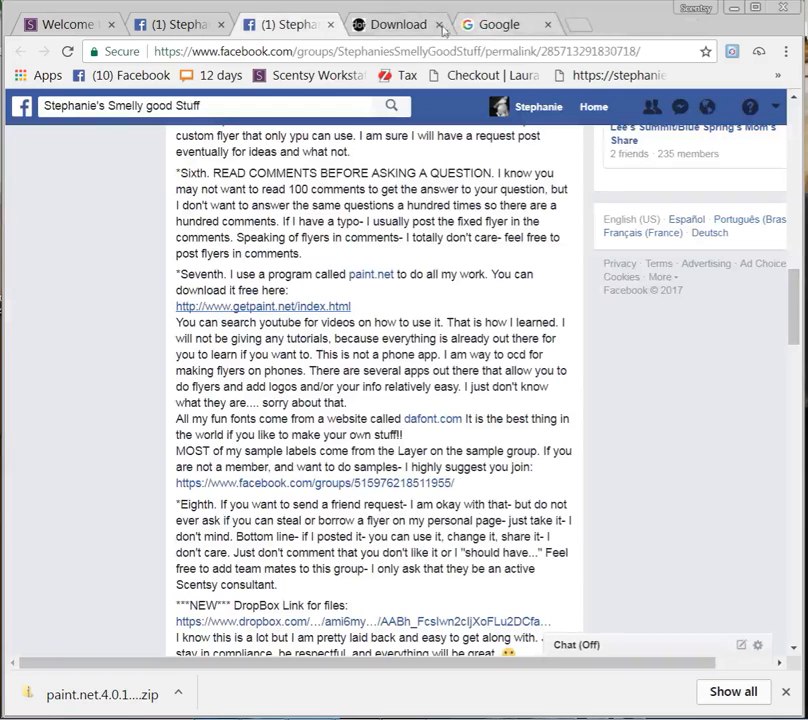
pyautogui.click(440, 26)
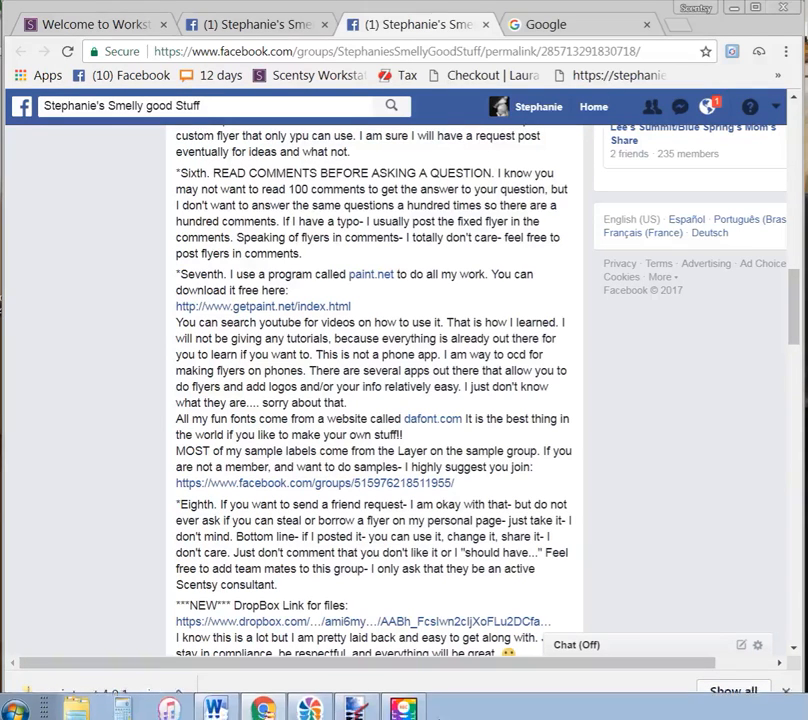
# Step: Open the downloaded paint.net zip archive and try to run paint.net.4.0.17.install.exe
pyautogui.click(355, 707)
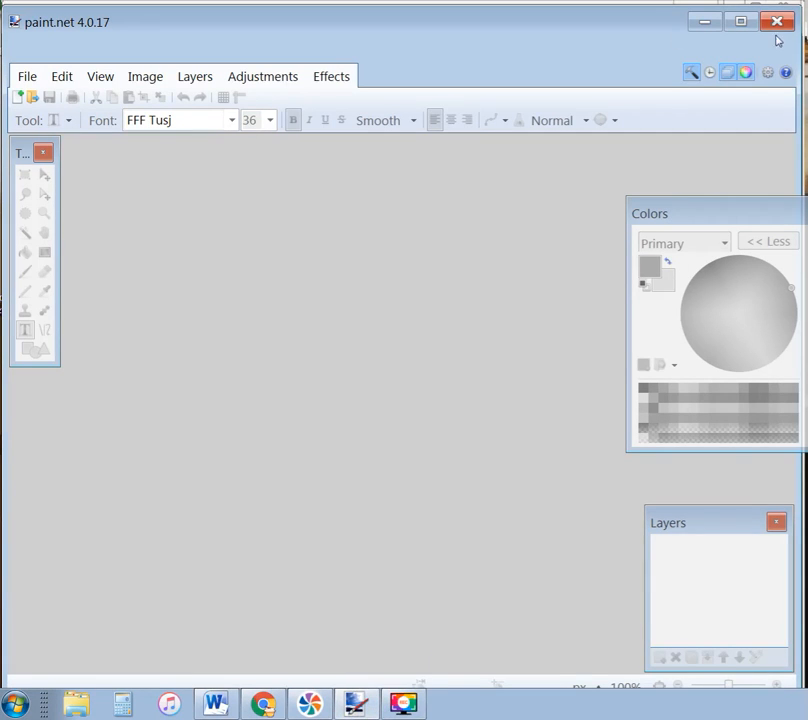
pyautogui.click(87, 705)
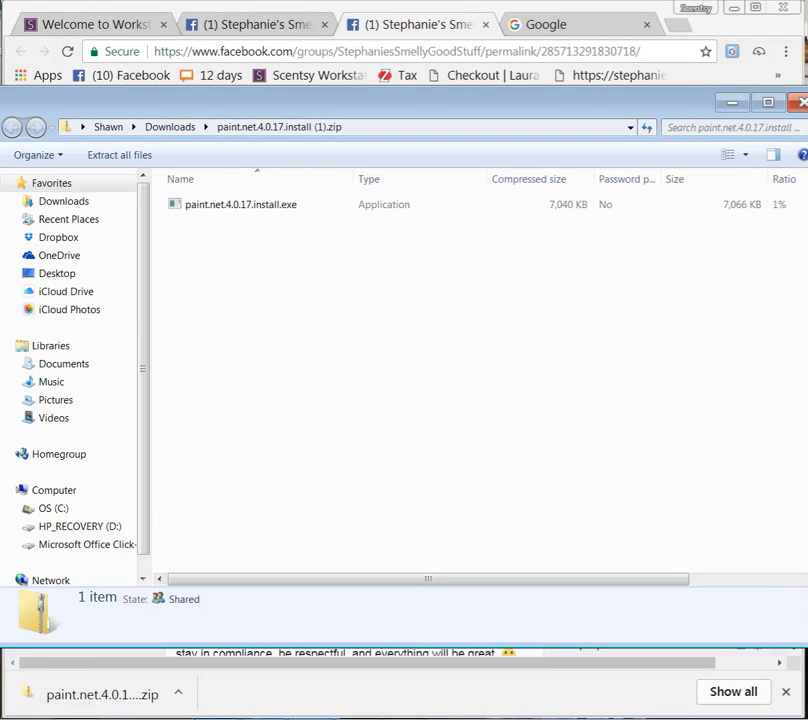
pyautogui.moveTo(646, 88); pyautogui.dragTo(625, 100)
pyautogui.moveTo(502, 570); pyautogui.dragTo(357, 570)
pyautogui.click(372, 205)
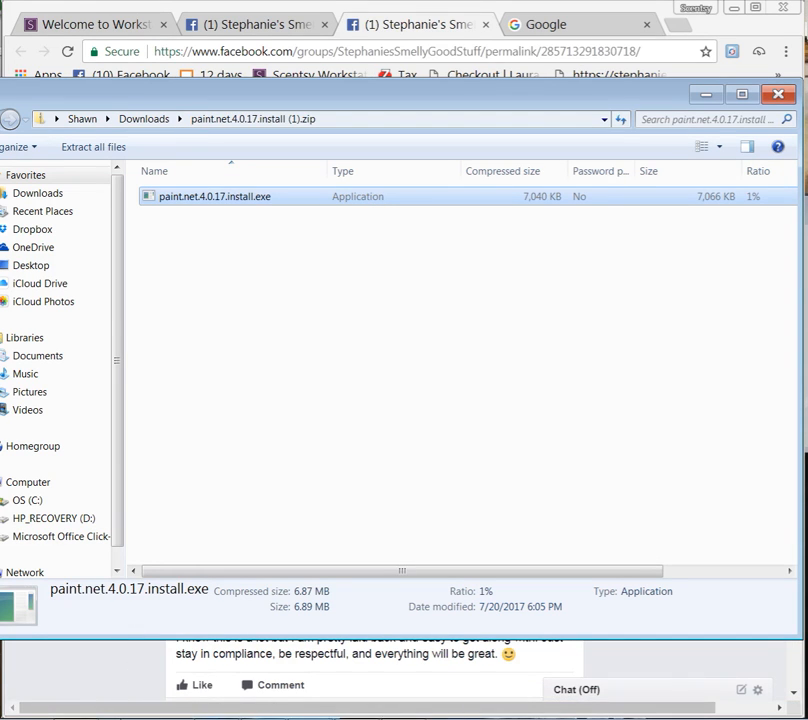
# Step: Close the open paint.net window and launch the installed paint.net program again
pyautogui.click(355, 704)
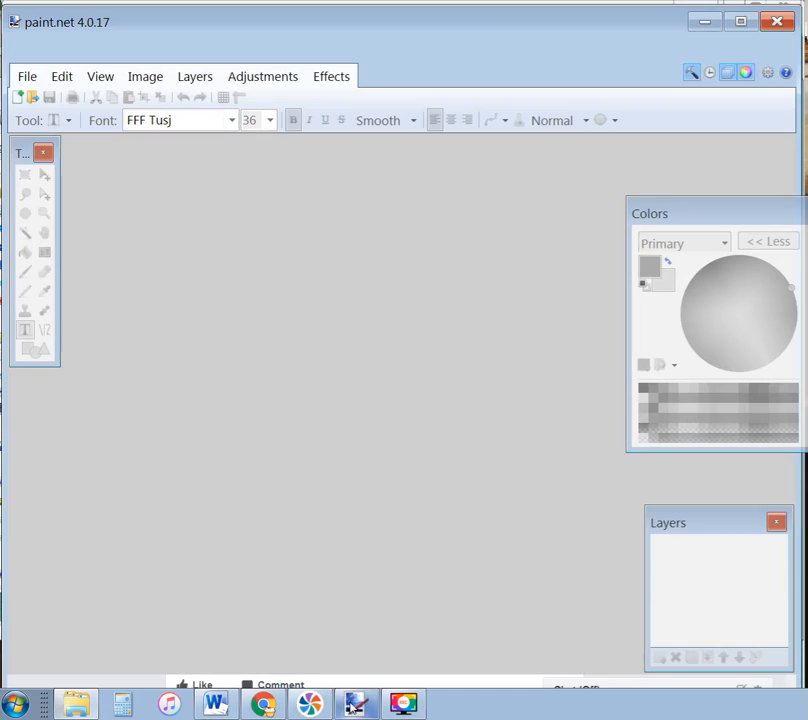
pyautogui.click(779, 22)
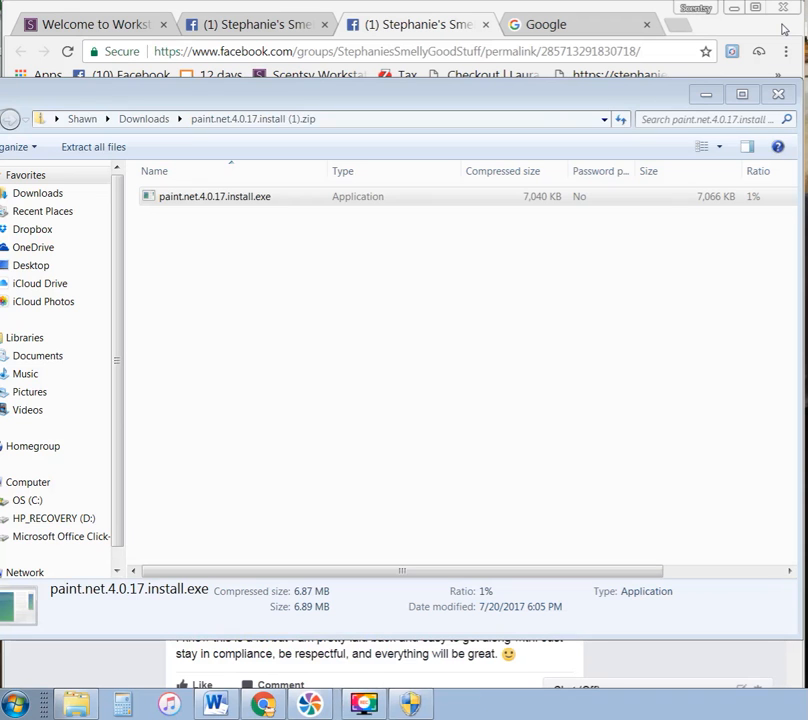
pyautogui.click(18, 705)
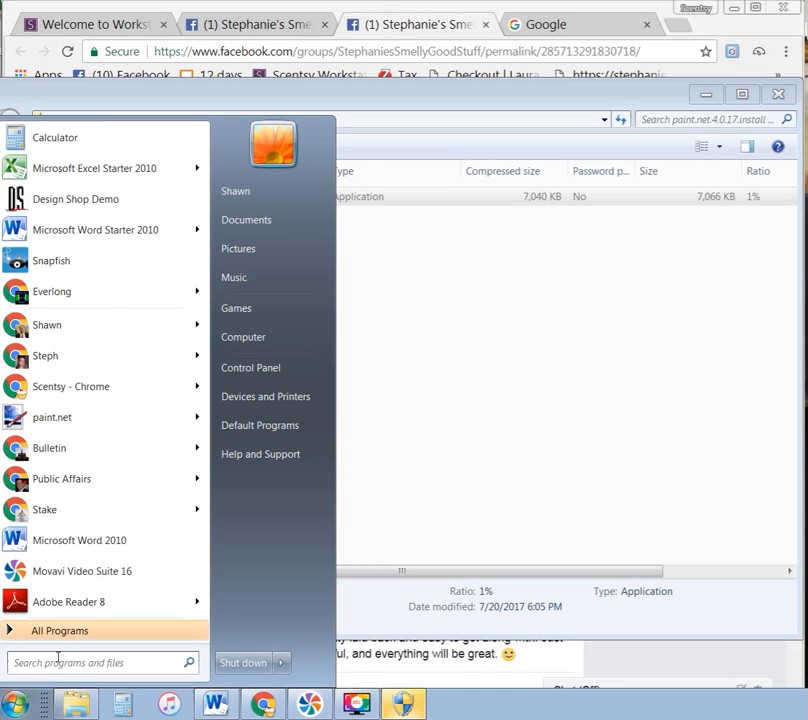
pyautogui.click(74, 415)
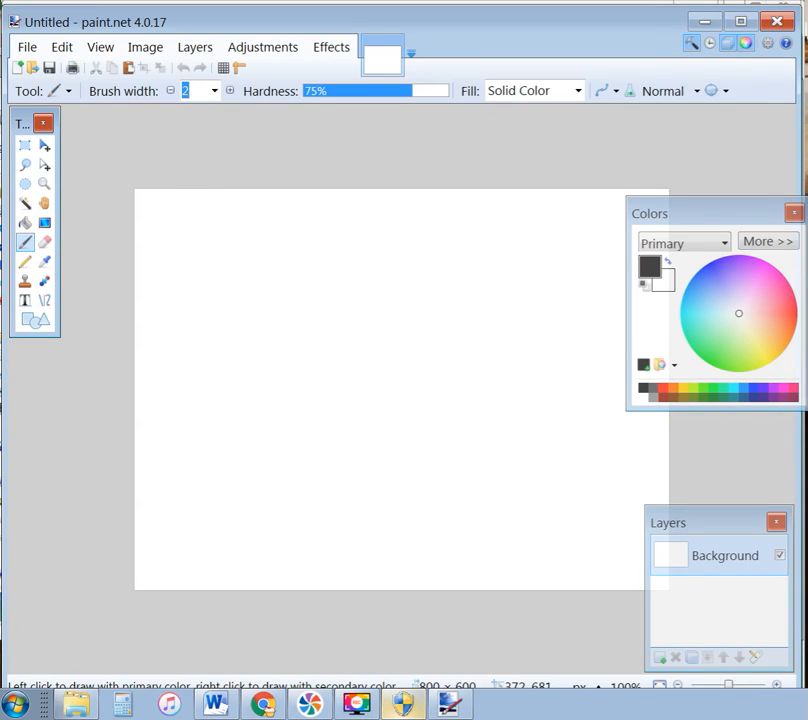
# Step: Dismiss the pending installer request and the archive window to return to the blank image
pyautogui.click(403, 703)
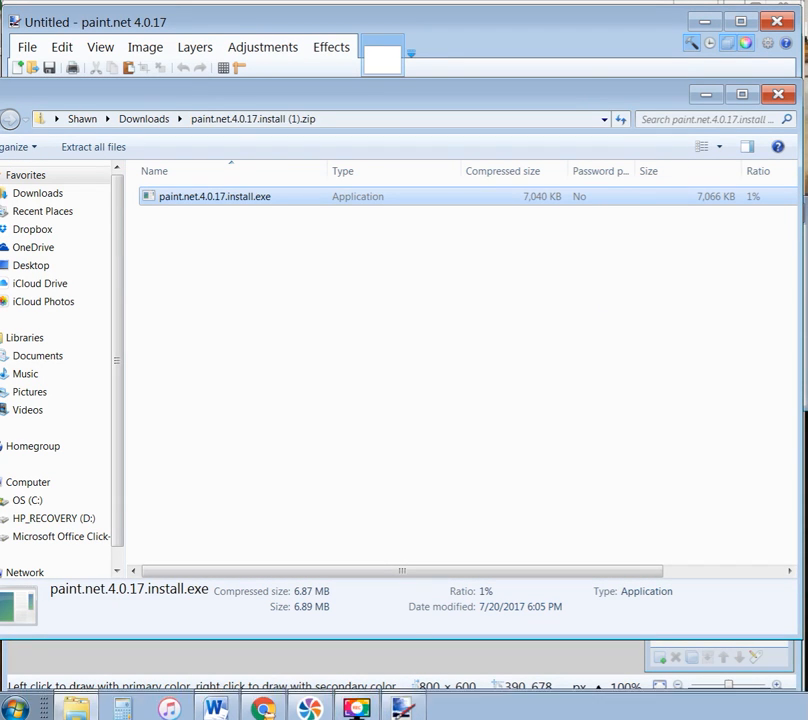
pyautogui.click(395, 641)
pyautogui.moveTo(469, 515); pyautogui.dragTo(464, 513)
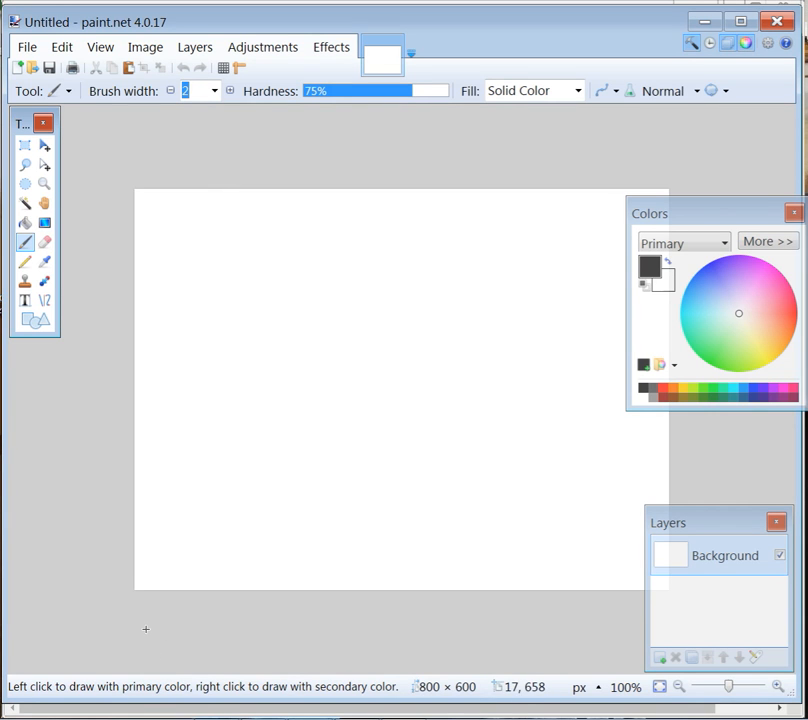
# Step: Switch to Chrome and open the Photos page of the Scentsy flyer group on Facebook
pyautogui.click(262, 704)
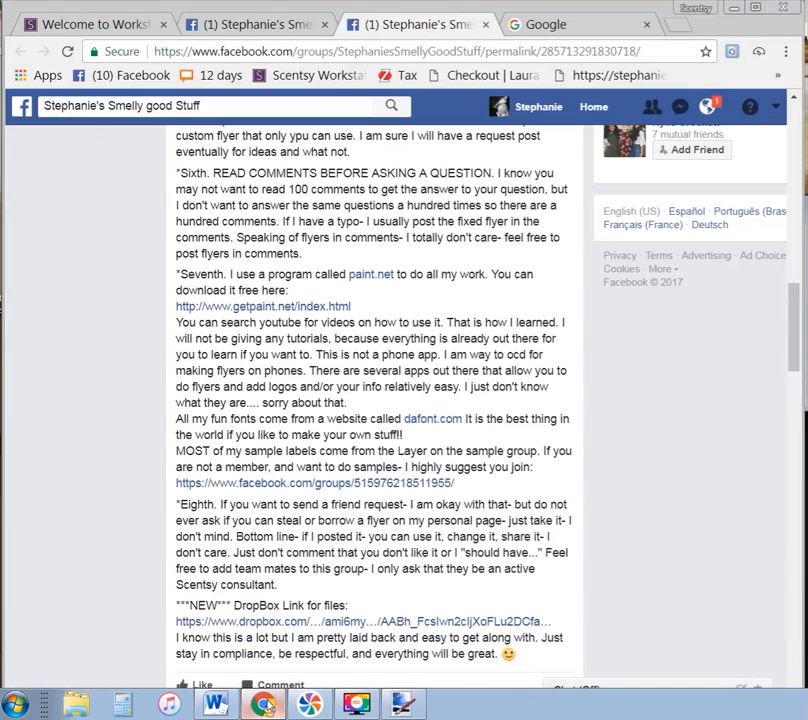
pyautogui.click(262, 22)
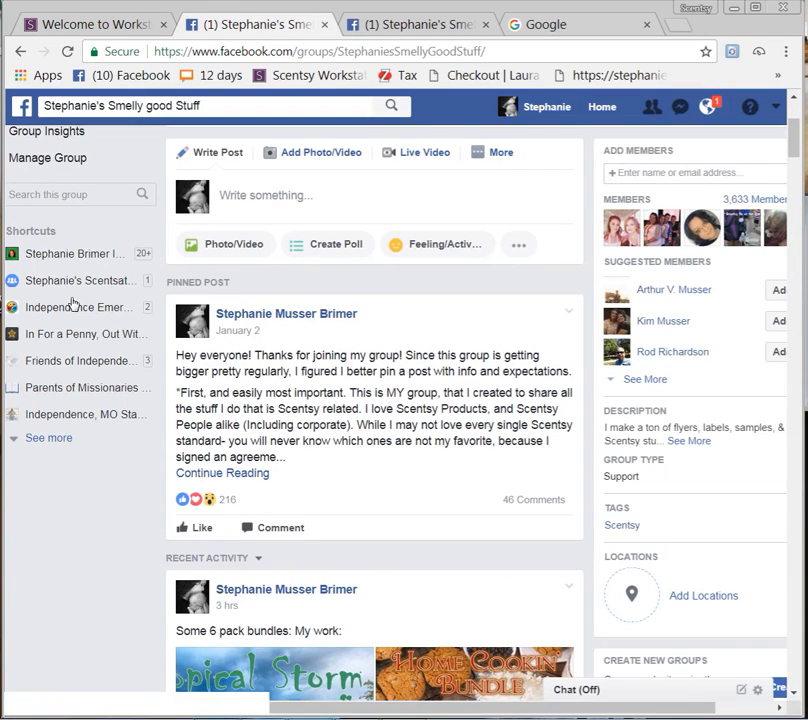
pyautogui.scroll(1, 75, 300)
pyautogui.scroll(2, 83, 292)
pyautogui.click(31, 335)
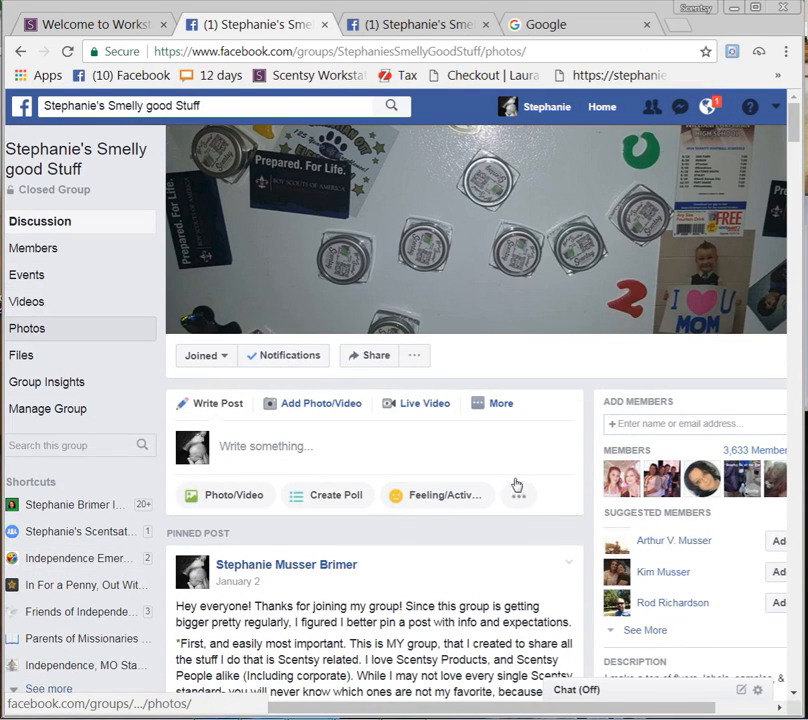
# Step: Open the "It's time to say GOODBYE" flyer that lists the wax fragrances leaving on Aug. 31st
pyautogui.scroll(-8, 442, 433)
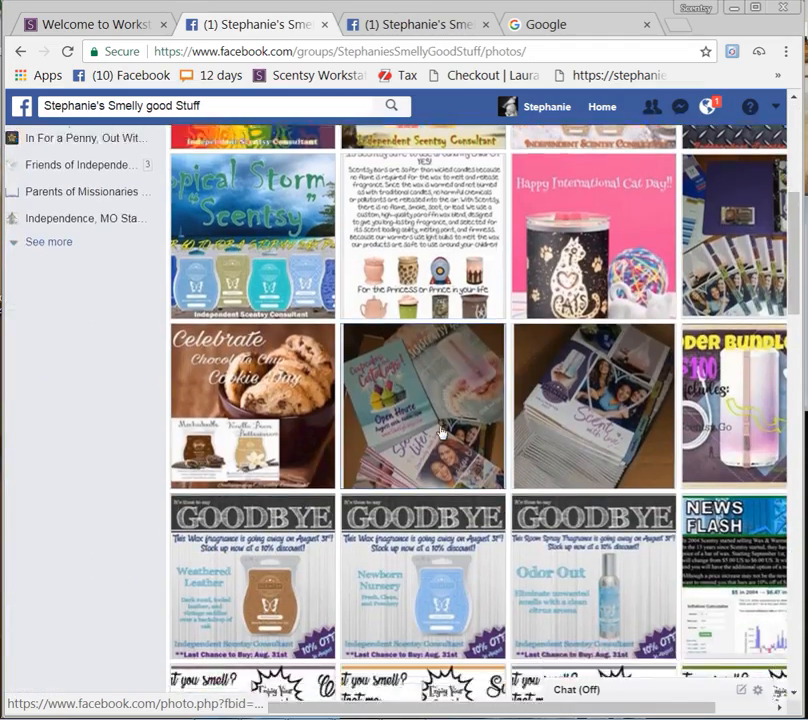
pyautogui.scroll(-10, 442, 433)
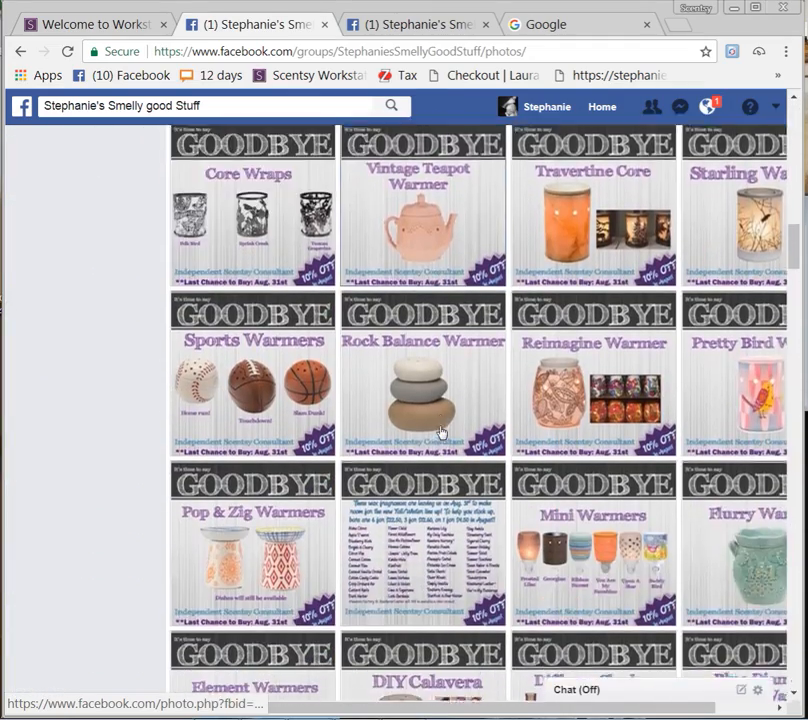
pyautogui.scroll(-2, 441, 432)
pyautogui.click(392, 406)
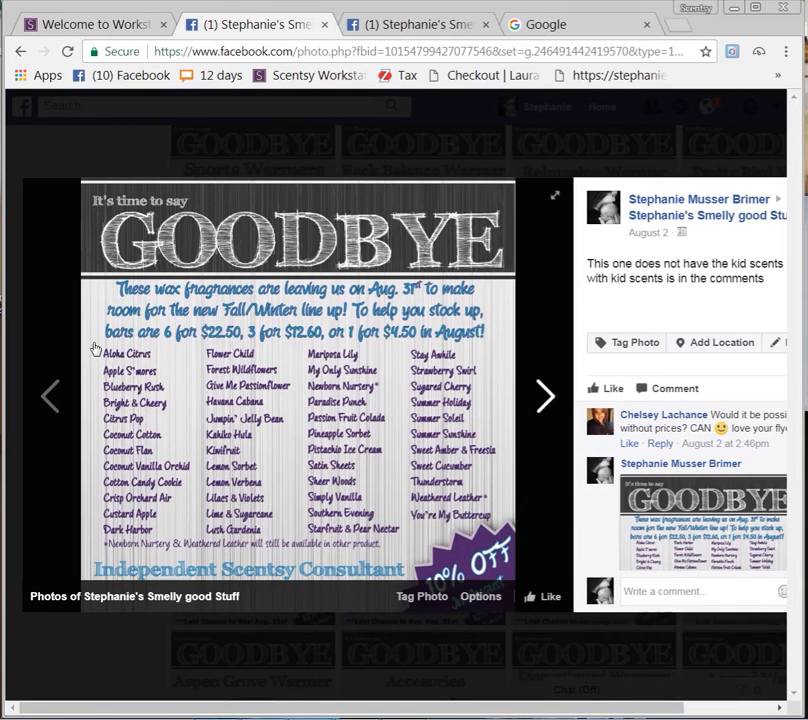
# Step: Copy the Goodbye flyer image and paste it into a new image in paint.net
pyautogui.rightClick(225, 406)
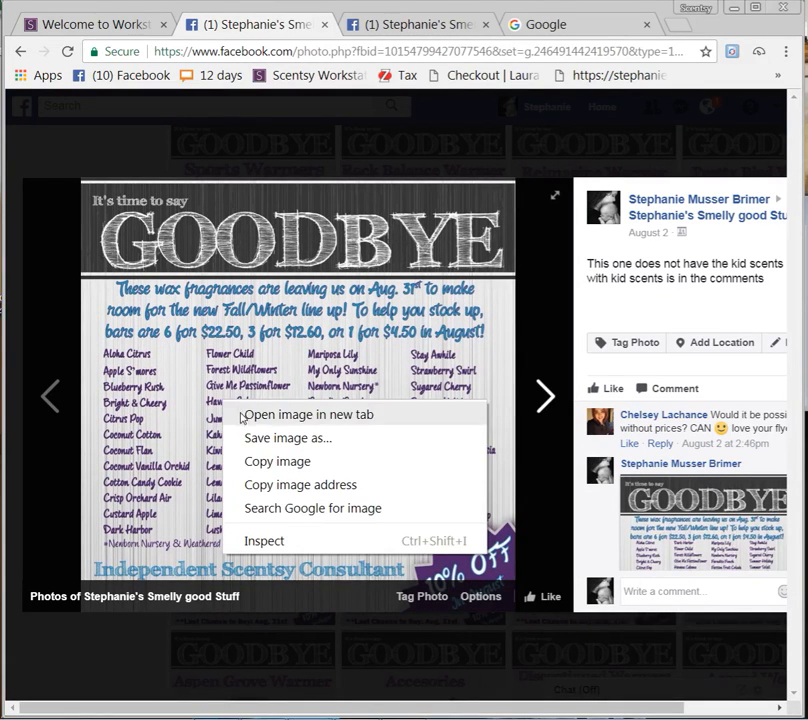
pyautogui.click(275, 464)
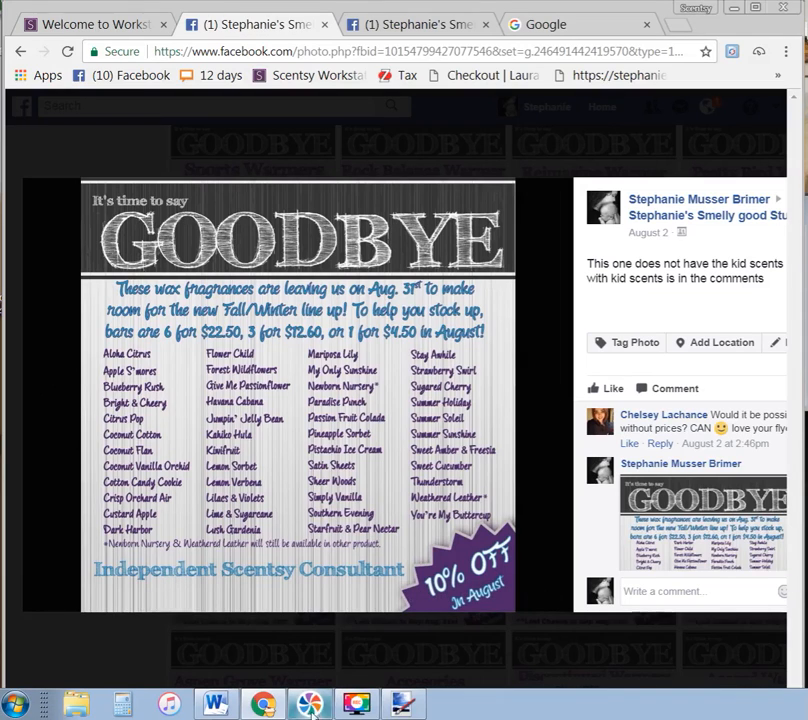
pyautogui.click(401, 707)
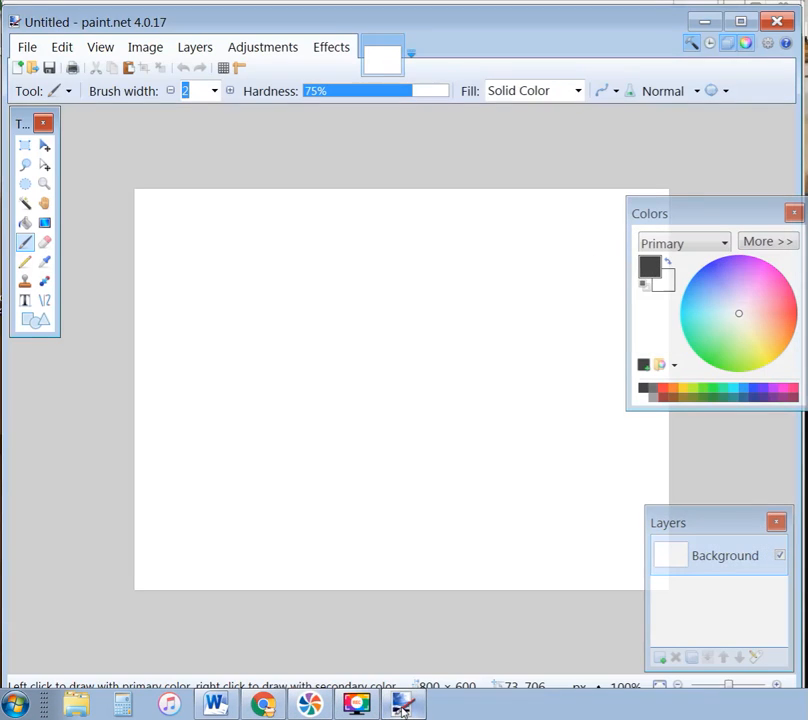
pyautogui.click(62, 52)
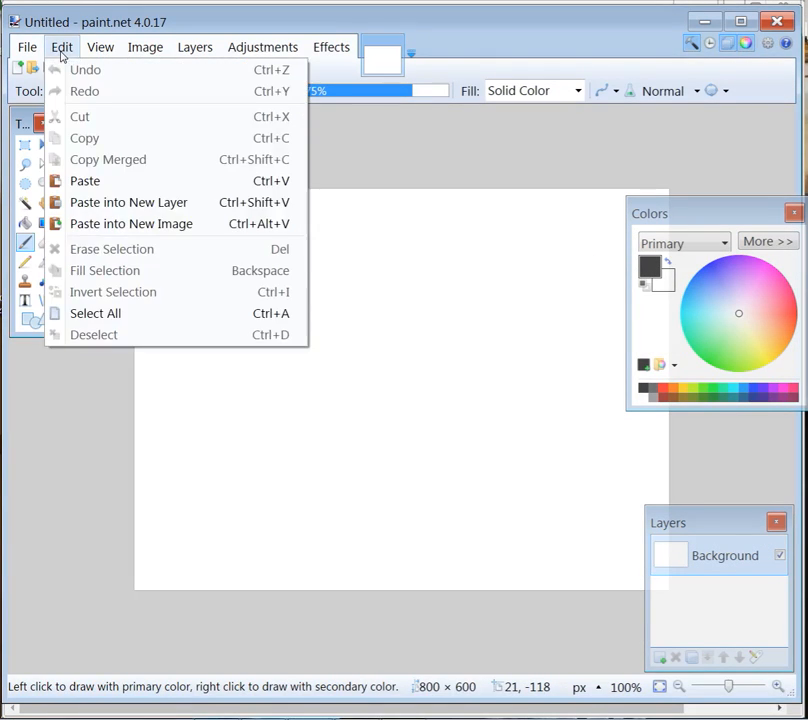
pyautogui.click(100, 226)
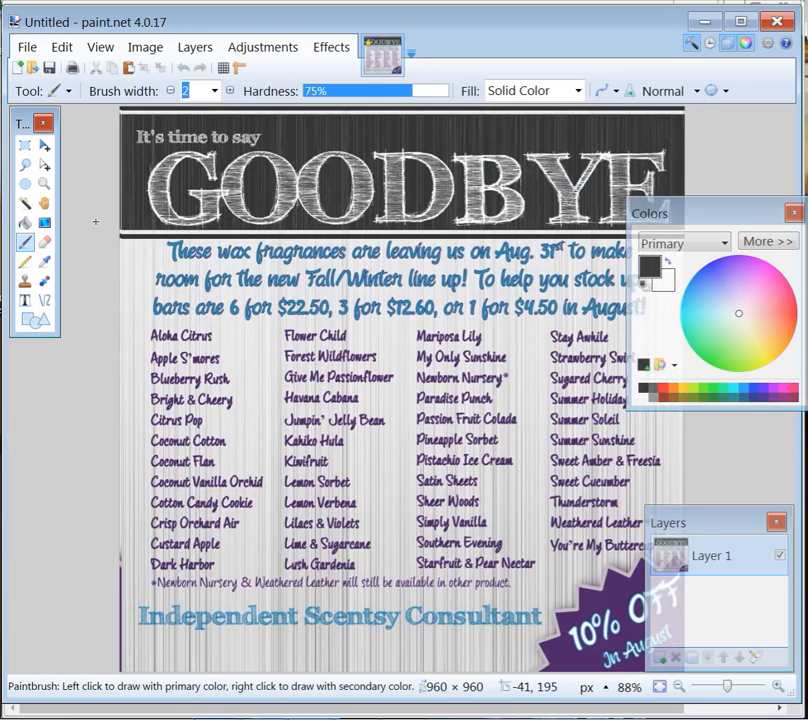
# Step: Using Rectangle Select, select the blank strip below "Independent Scentsy Consultant" on the flyer, about 686 × 70 px
pyautogui.click(679, 687)
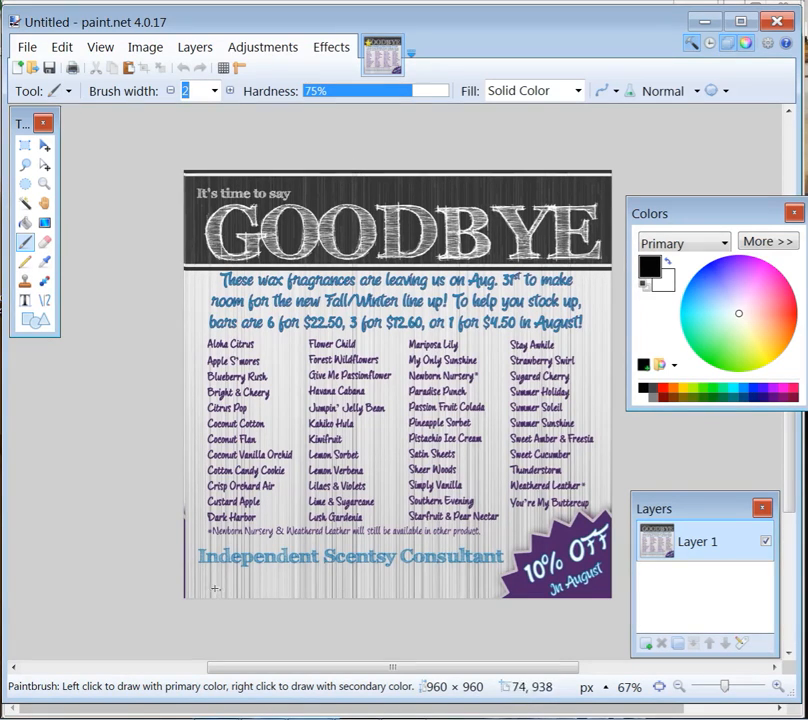
pyautogui.click(24, 150)
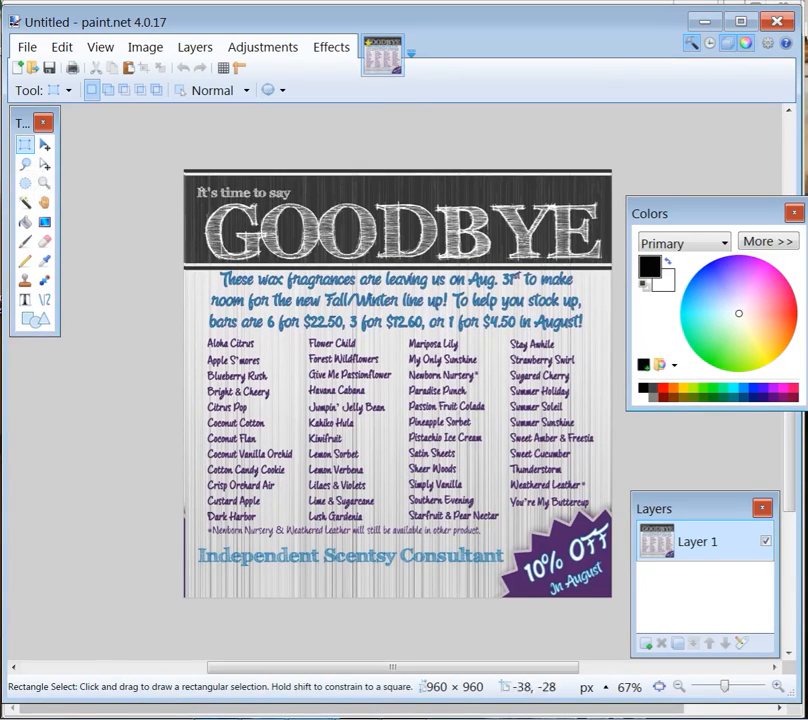
pyautogui.moveTo(163, 156); pyautogui.dragTo(807, 719)
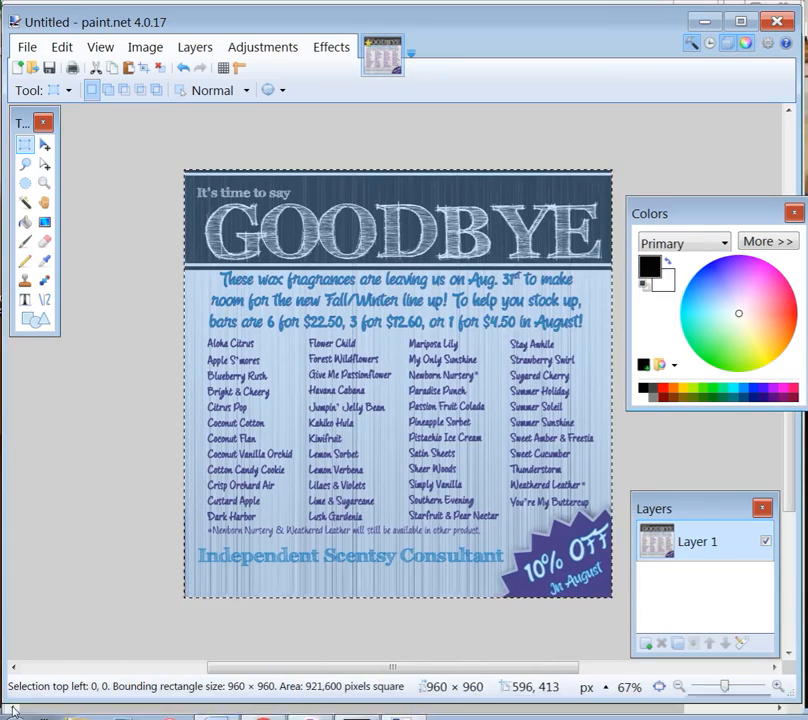
pyautogui.moveTo(190, 567); pyautogui.dragTo(495, 609)
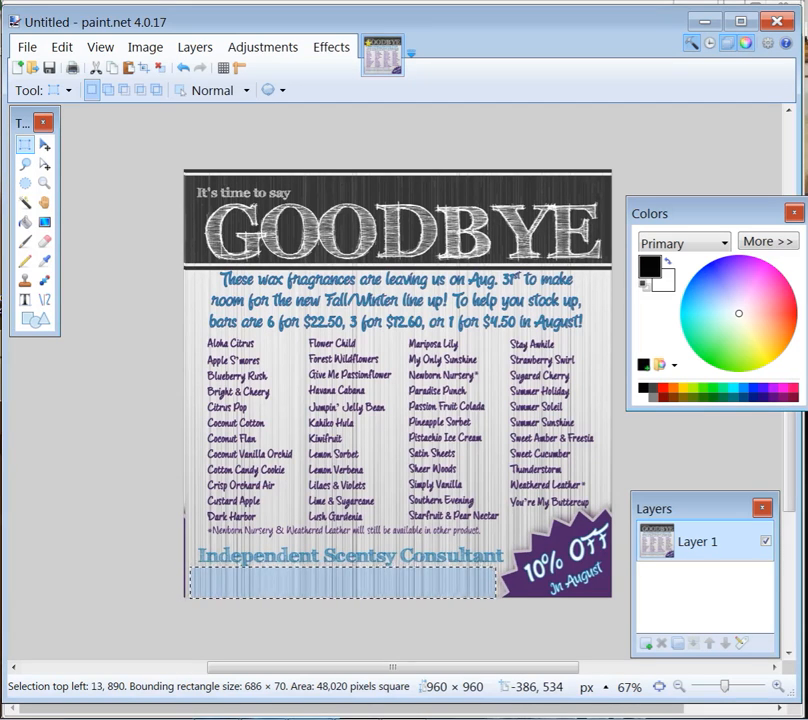
pyautogui.click(25, 302)
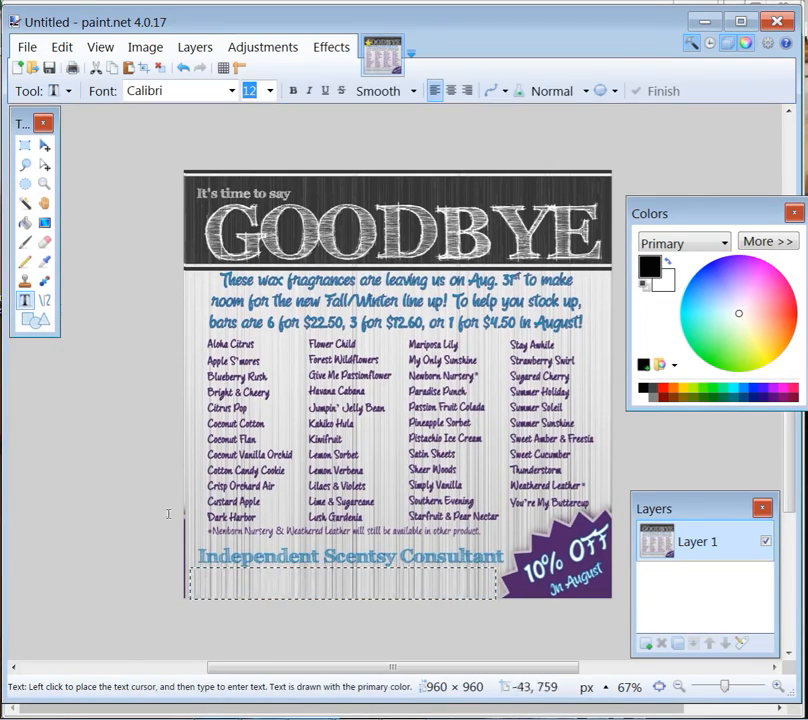
pyautogui.click(211, 583)
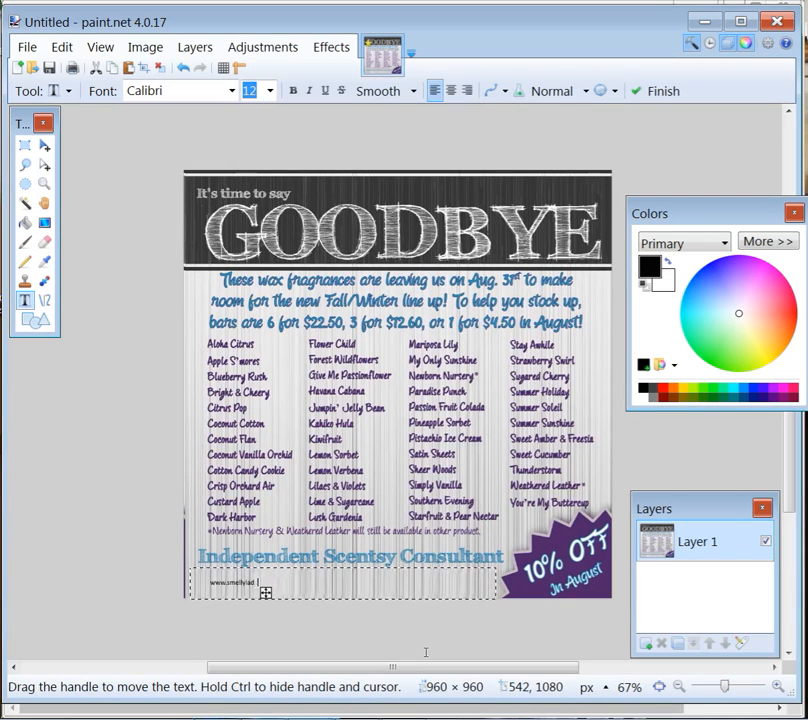
pyautogui.write('www.smellylady.com')
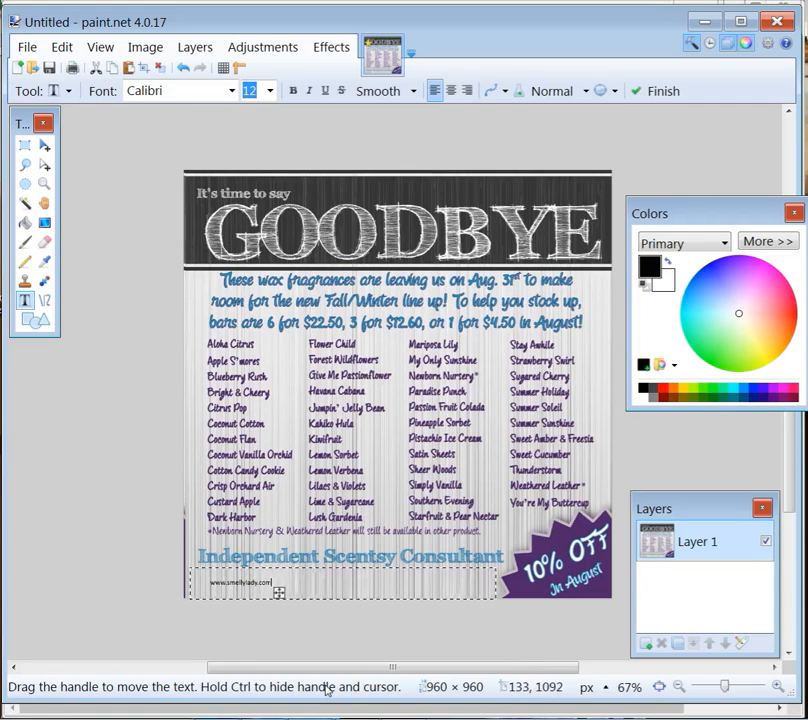
# Step: Set the web address text to the FFF Tusj font at size 36
pyautogui.click(232, 90)
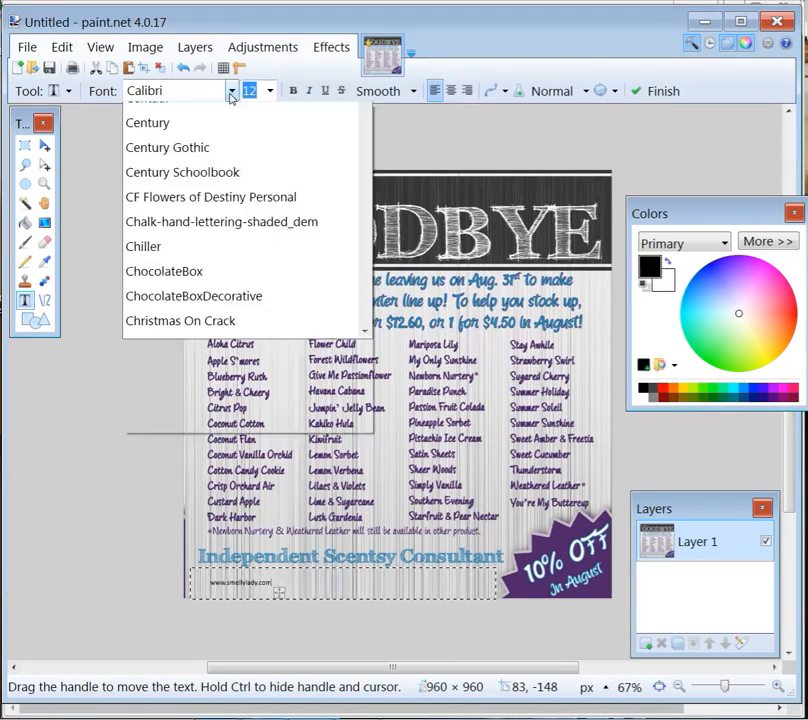
pyautogui.scroll(-13, 222, 330)
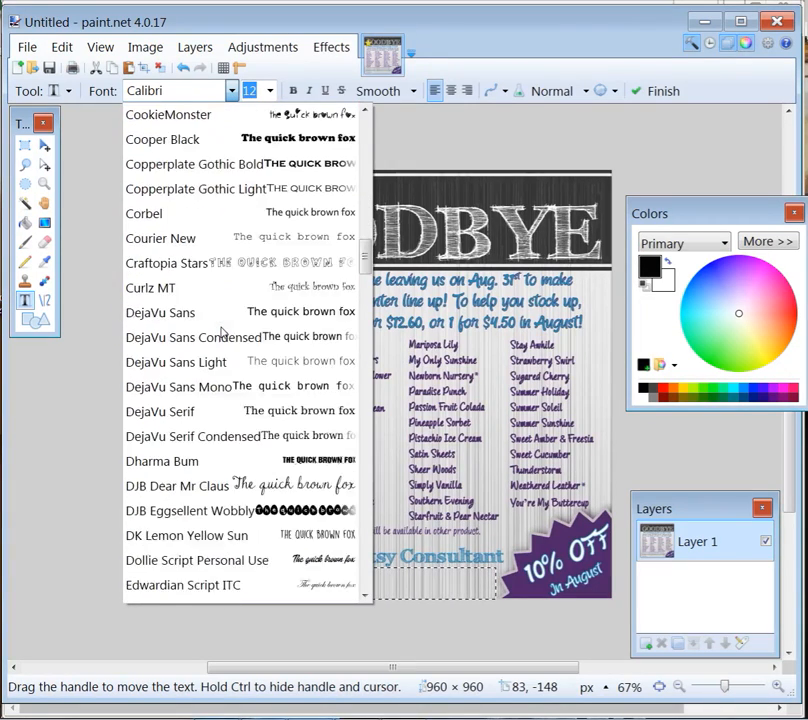
pyautogui.scroll(-3, 222, 332)
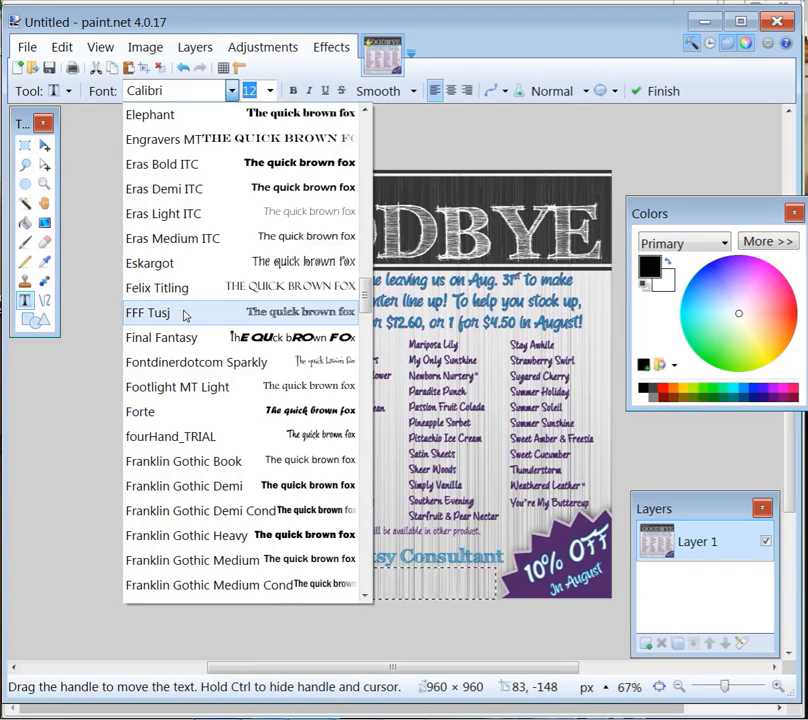
pyautogui.click(186, 316)
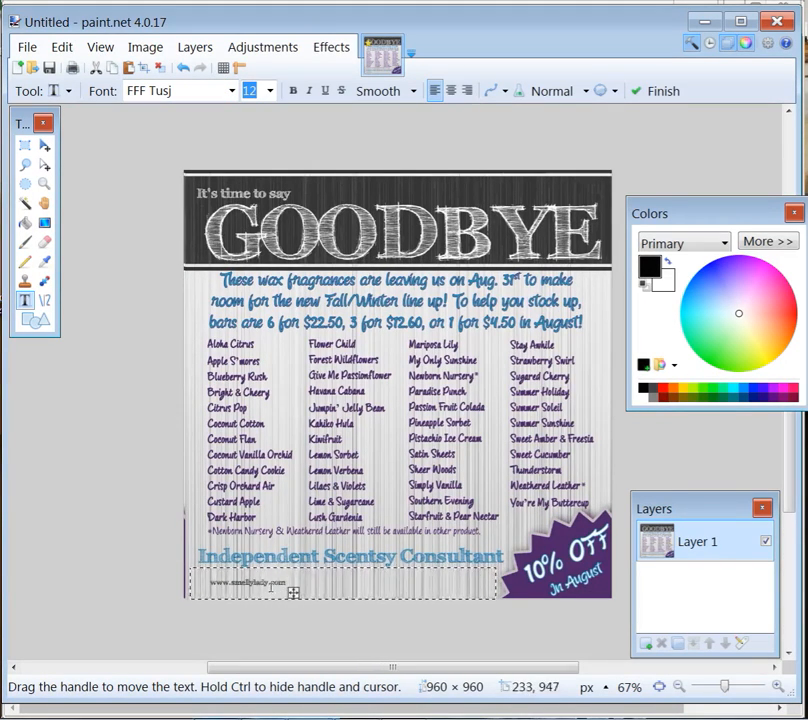
pyautogui.click(268, 92)
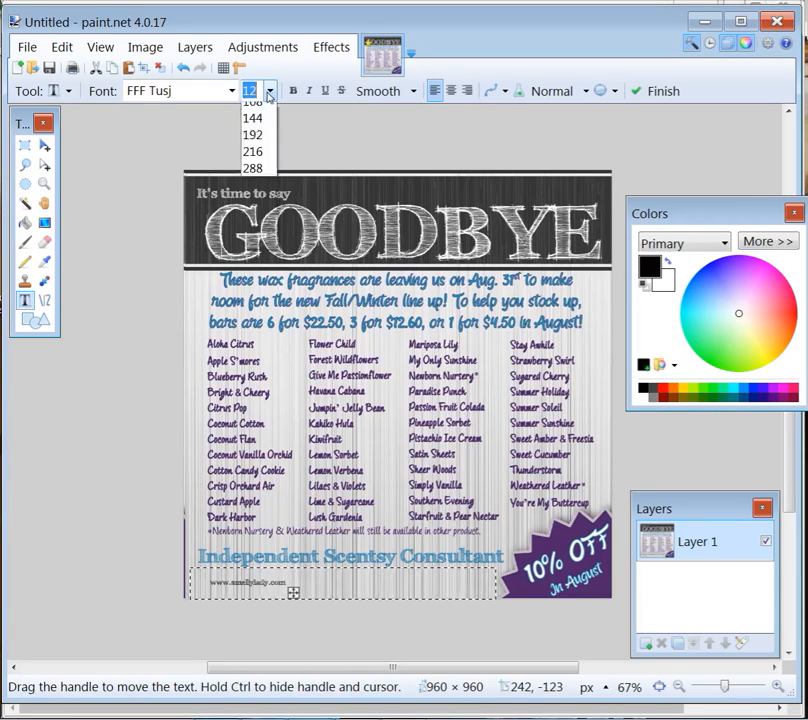
pyautogui.click(262, 328)
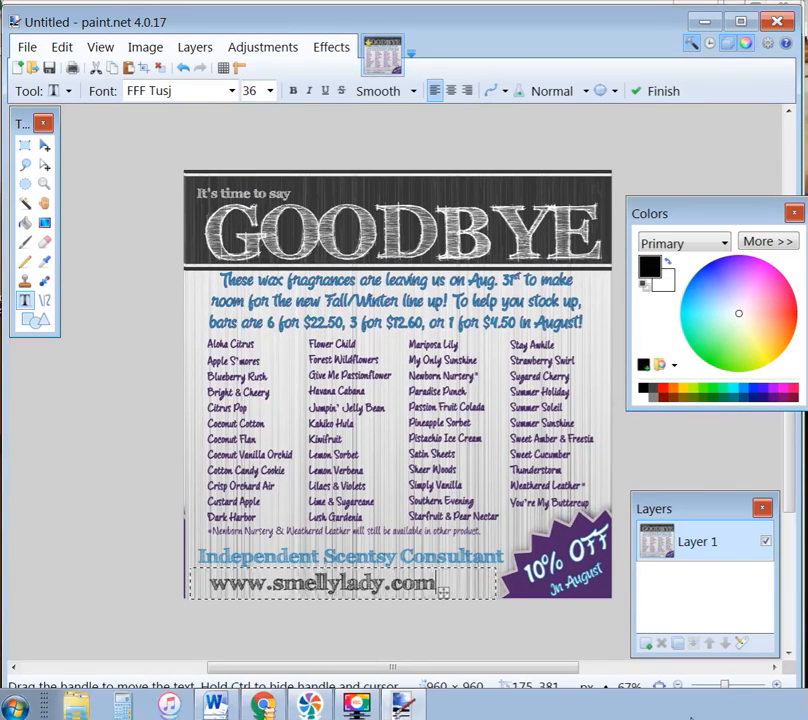
# Step: Centre the web address text within the selected strip and recolour it bright pink
pyautogui.moveTo(443, 592); pyautogui.dragTo(466, 591)
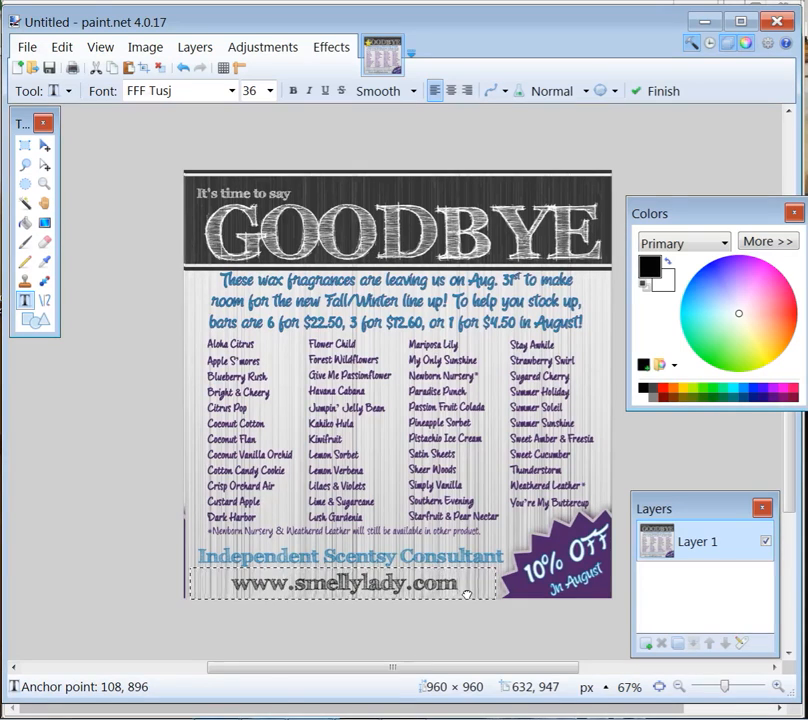
pyautogui.click(793, 390)
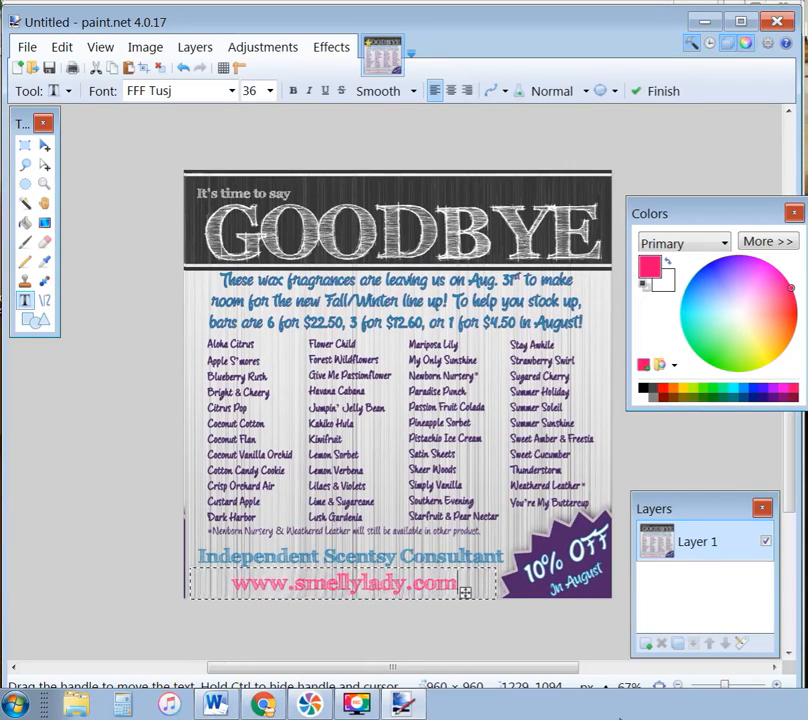
# Step: Try to save the flyer as a new PNG file in the Scentsy folder of My Pictures
pyautogui.click(27, 49)
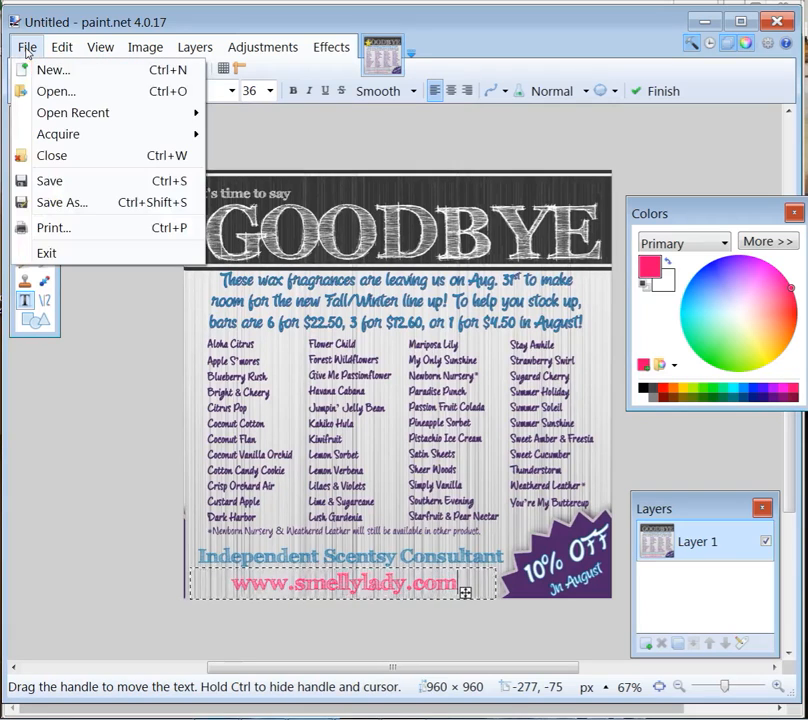
pyautogui.click(76, 203)
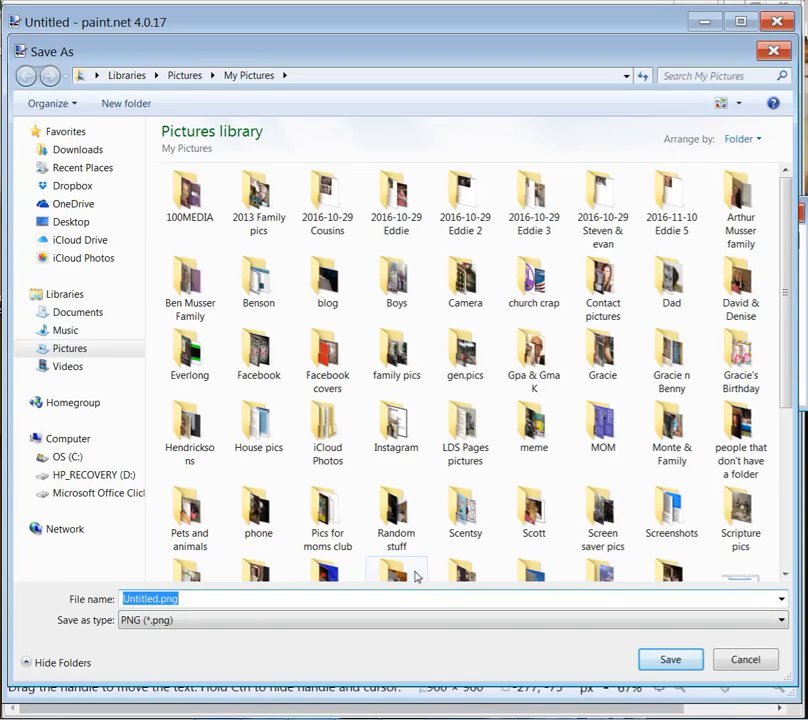
pyautogui.doubleClick(461, 512)
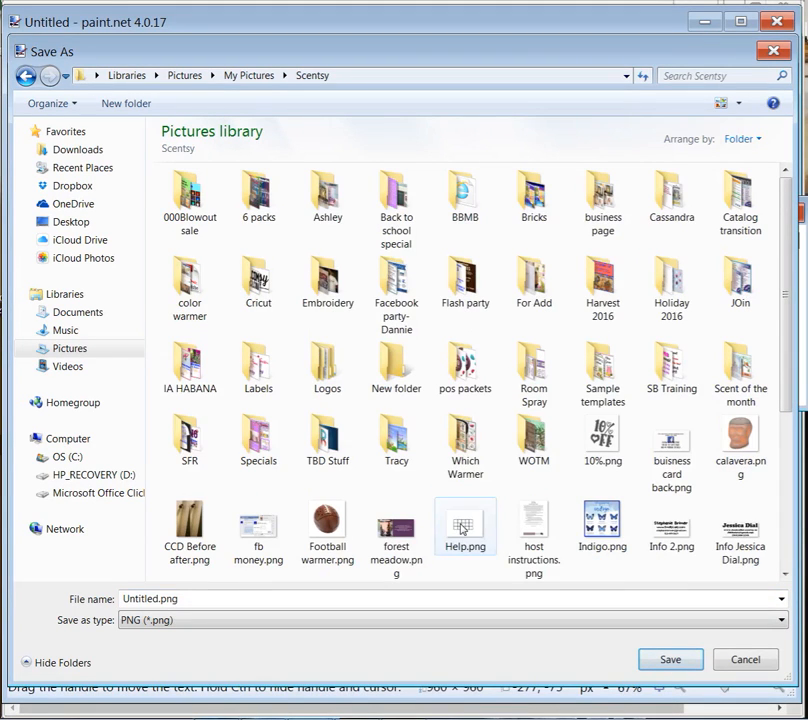
pyautogui.click(773, 51)
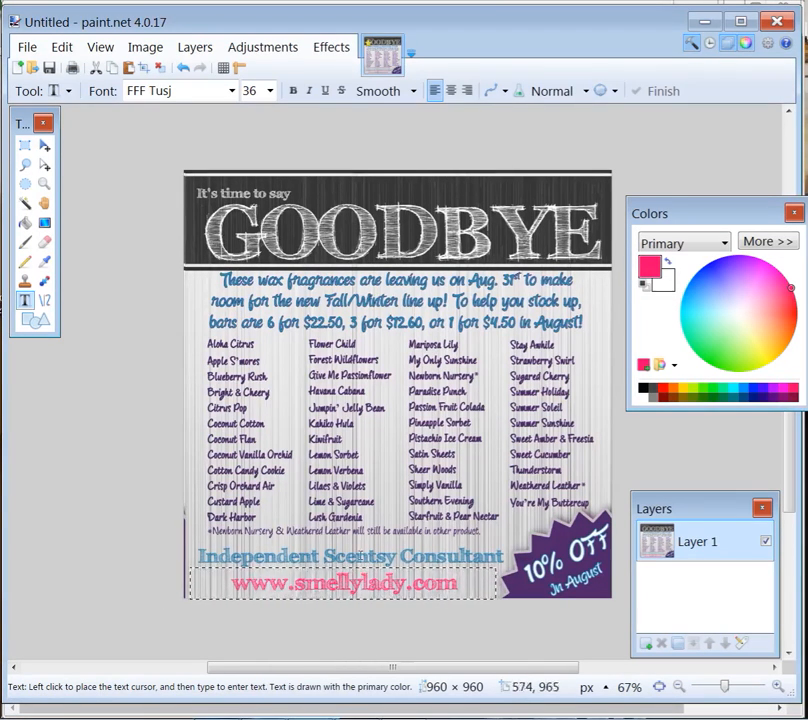
pyautogui.click(706, 22)
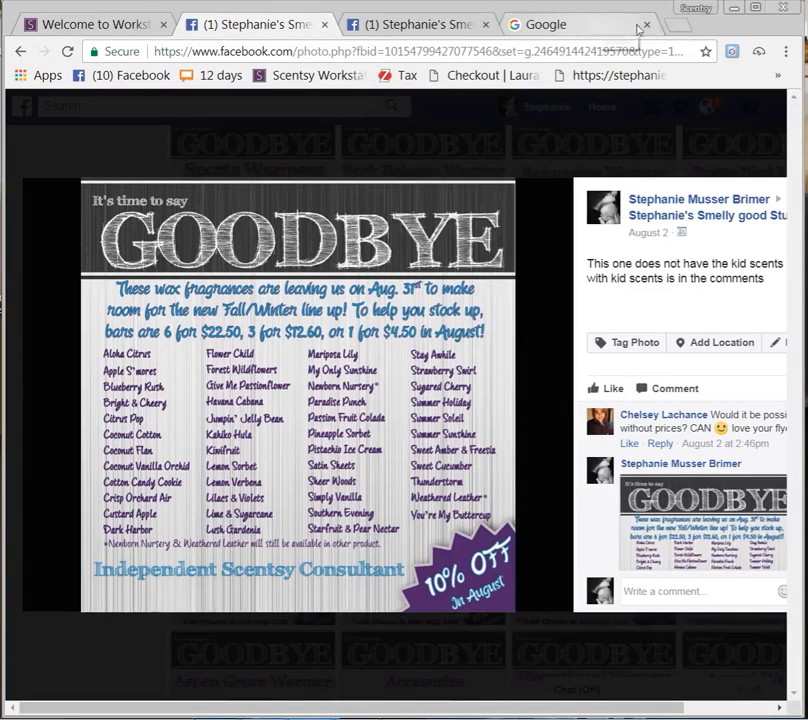
pyautogui.click(577, 25)
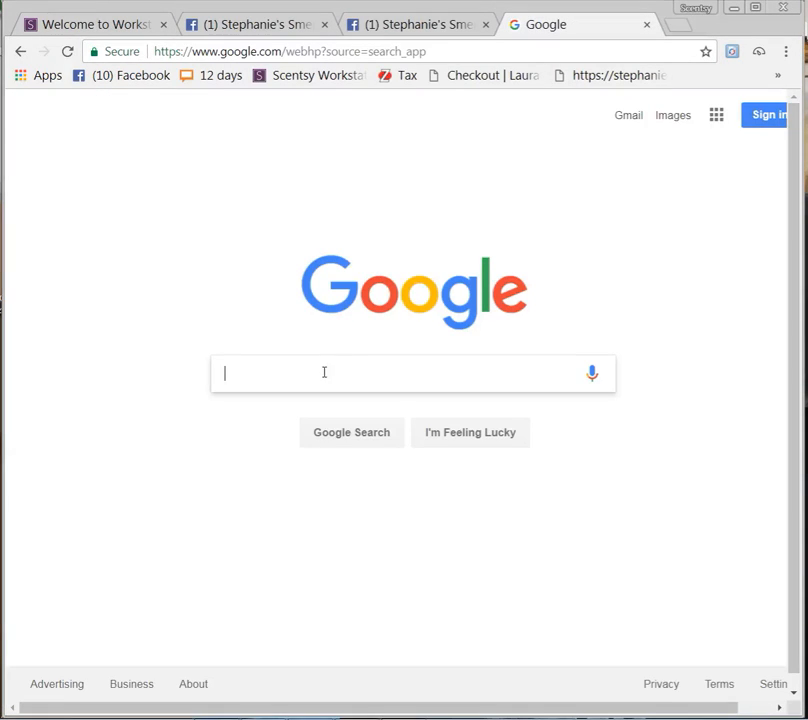
pyautogui.write('w')
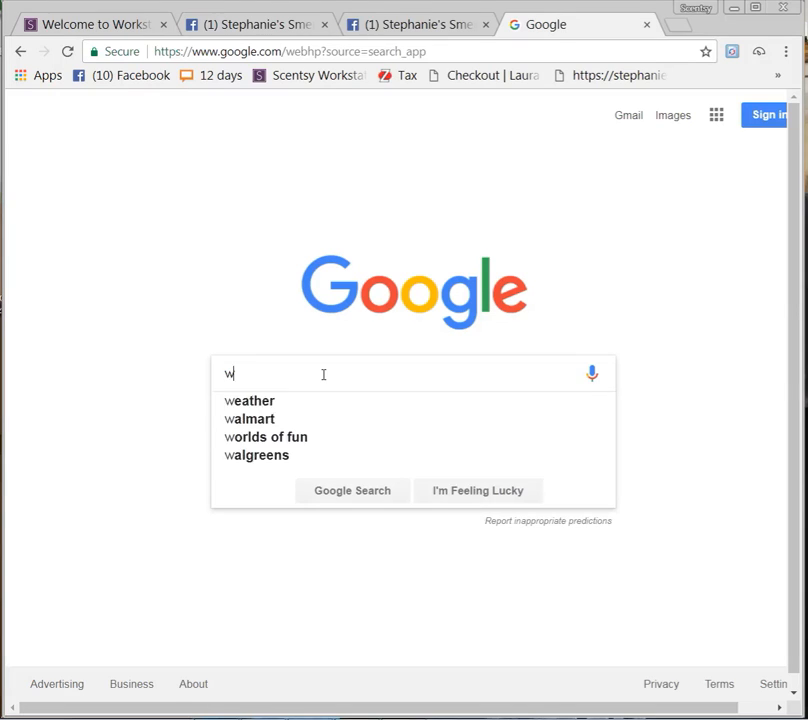
pyautogui.write('ww,dafont.com')
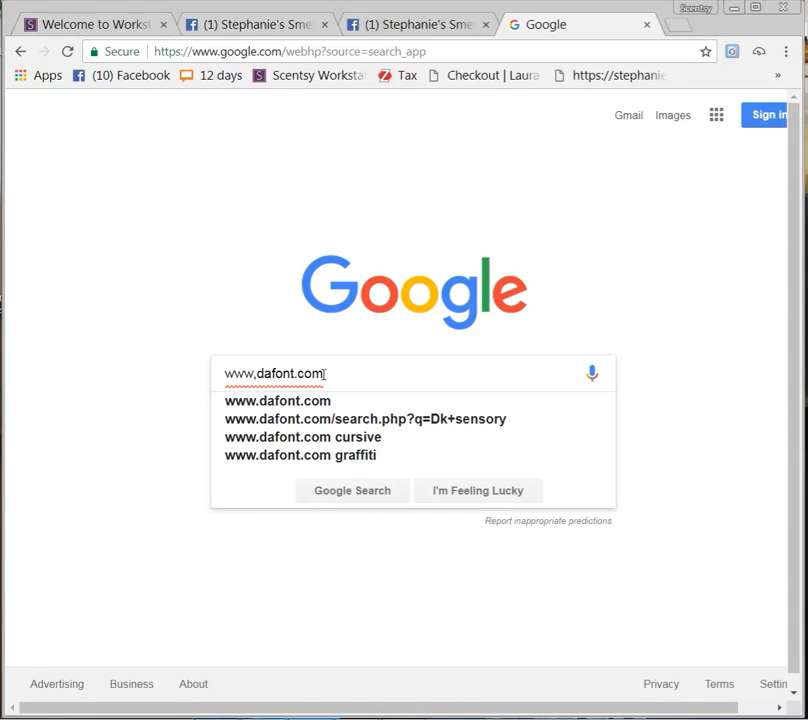
pyautogui.press('BackSpace')
pyautogui.write('.')
pyautogui.press('Return')
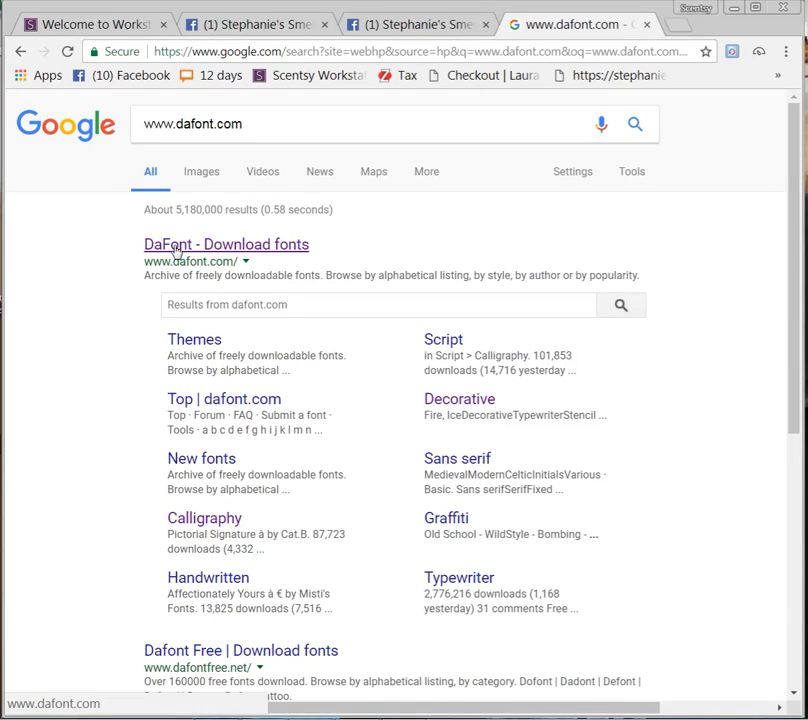
pyautogui.click(255, 248)
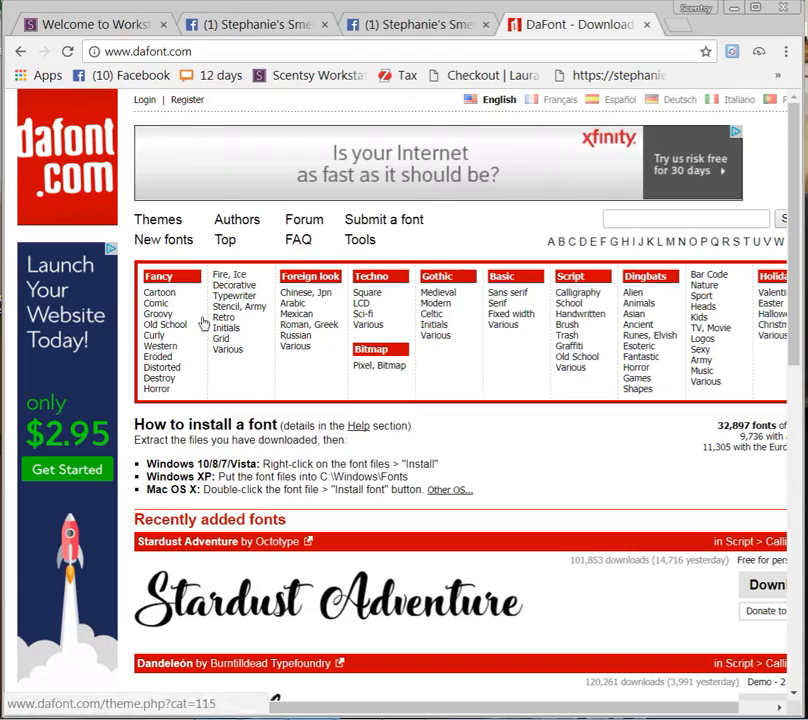
# Step: Look over the recently added fonts on DaFont and open the Halloween category under Holiday
pyautogui.scroll(-5, 395, 522)
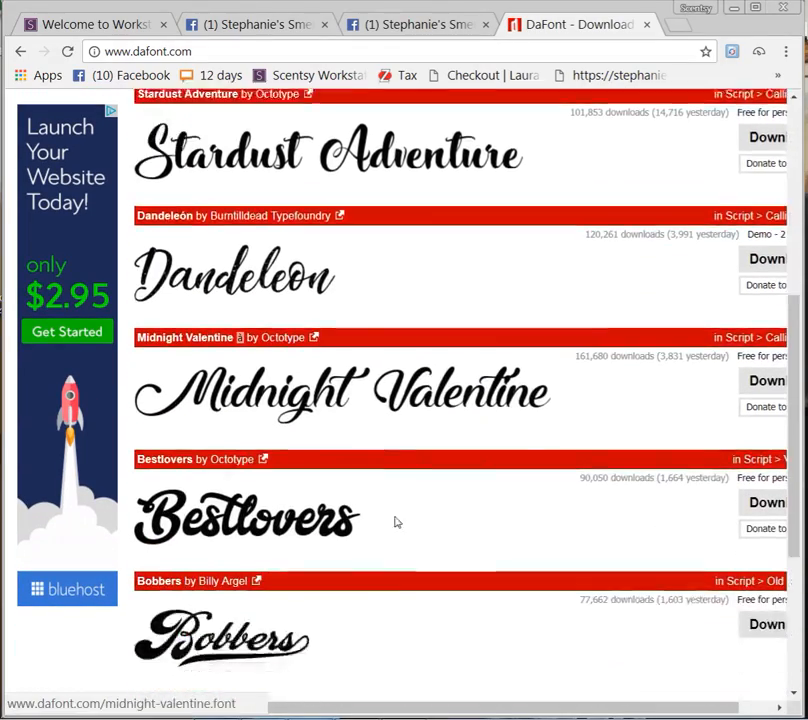
pyautogui.scroll(-2, 395, 522)
pyautogui.scroll(7, 397, 523)
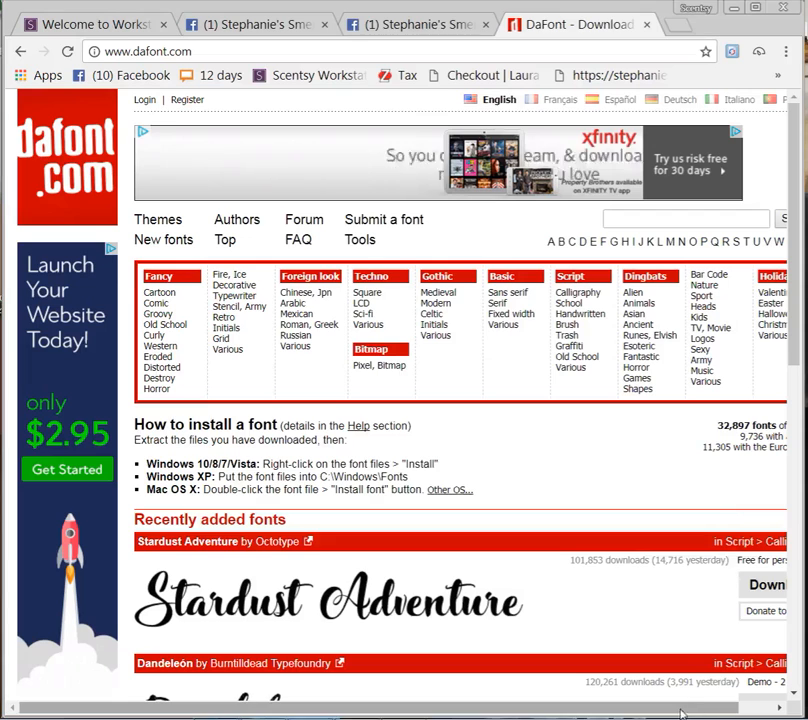
pyautogui.moveTo(689, 711); pyautogui.dragTo(739, 708)
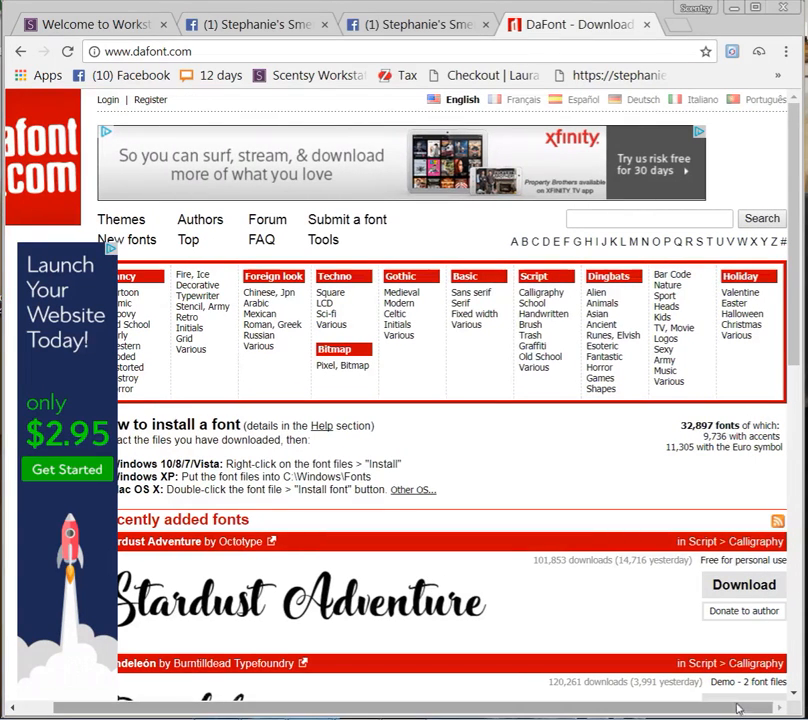
pyautogui.click(743, 316)
# Step: Browse the Halloween fonts and download the Jack Lantern BB font
pyautogui.scroll(-5, 530, 545)
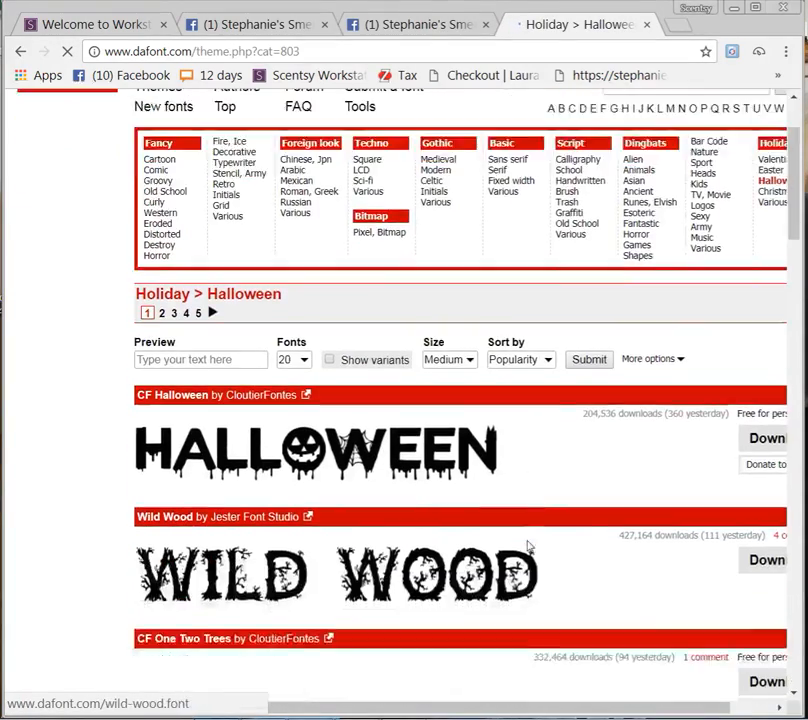
pyautogui.scroll(-3, 530, 541)
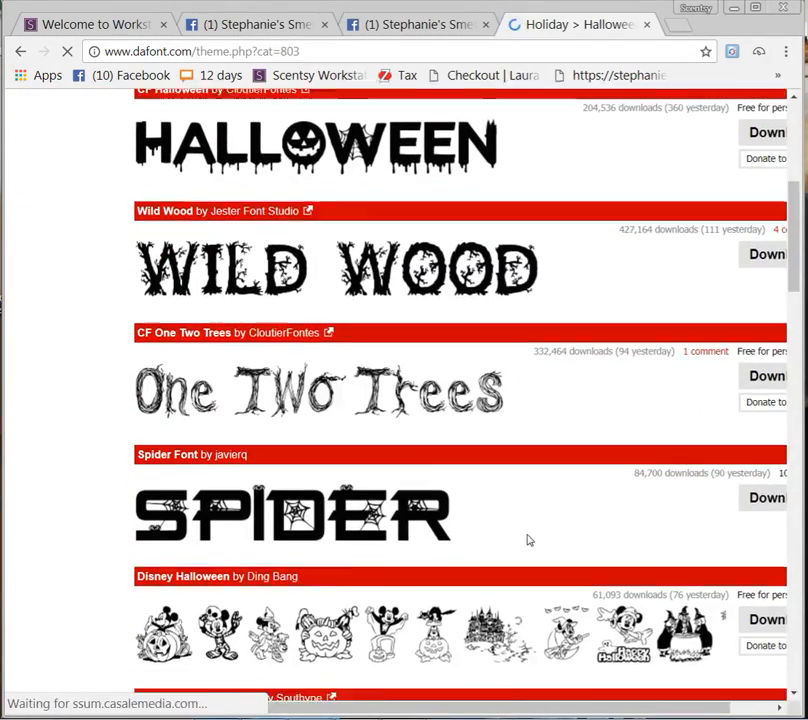
pyautogui.scroll(-5, 530, 540)
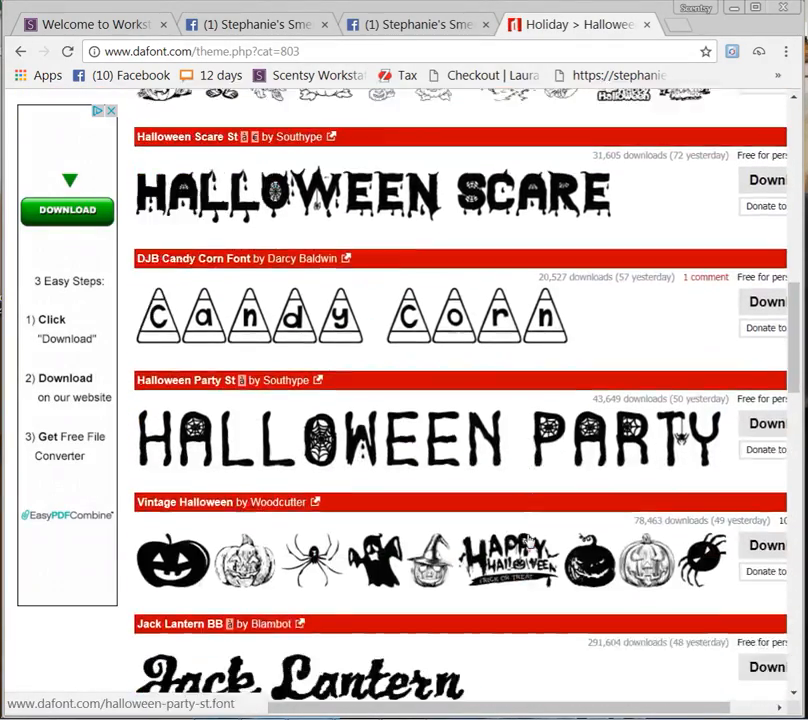
pyautogui.scroll(-3, 528, 540)
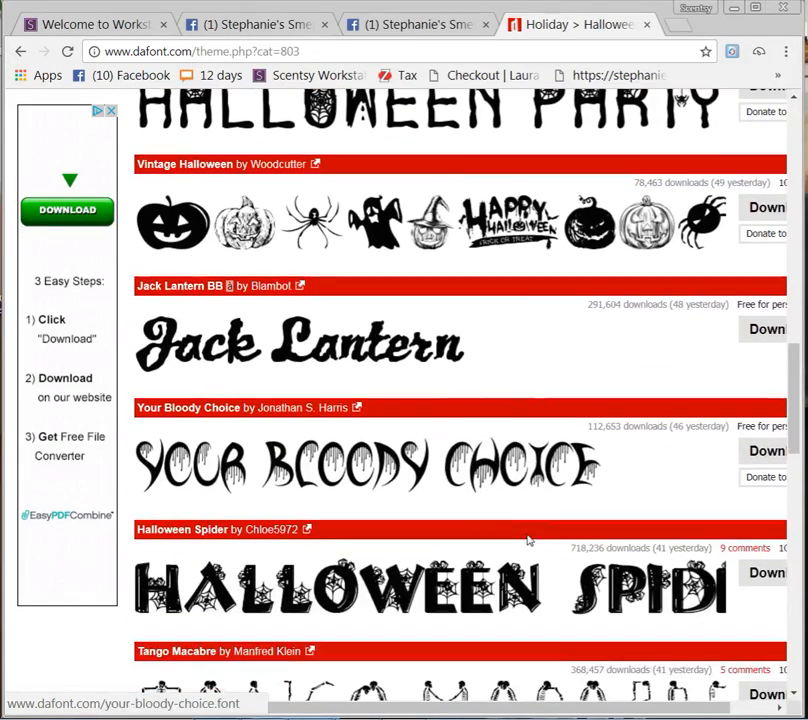
pyautogui.scroll(-1, 528, 540)
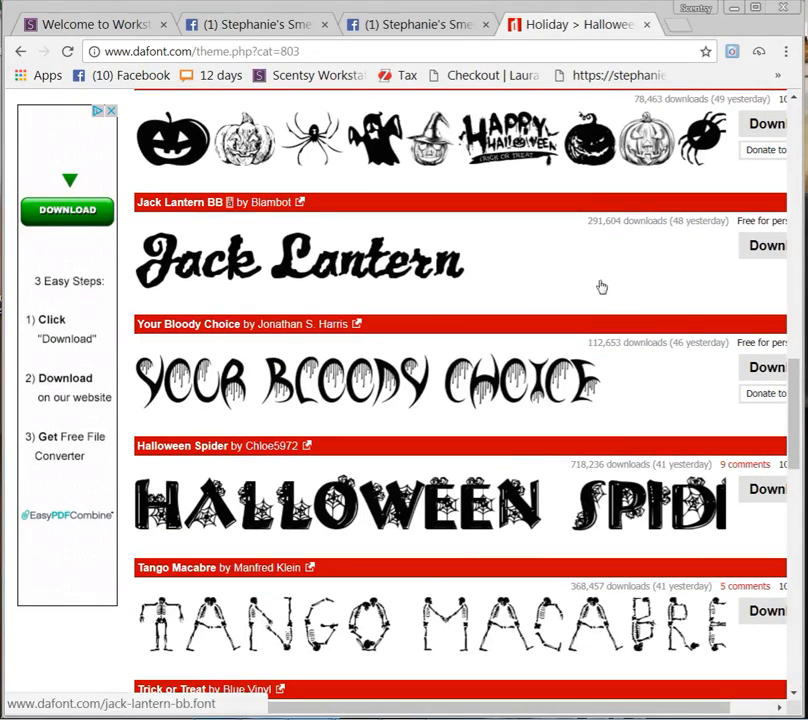
pyautogui.moveTo(712, 707); pyautogui.dragTo(763, 706)
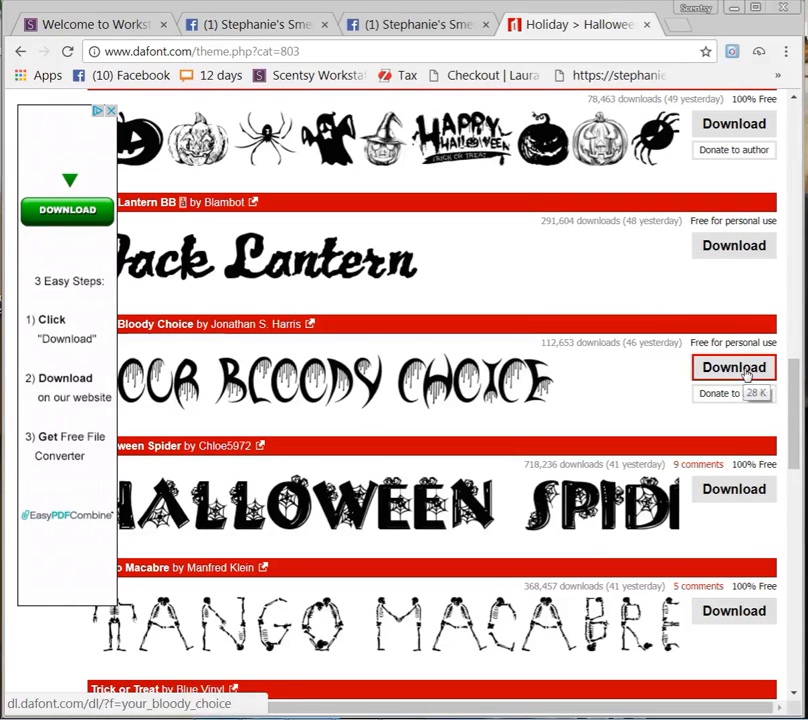
pyautogui.click(753, 260)
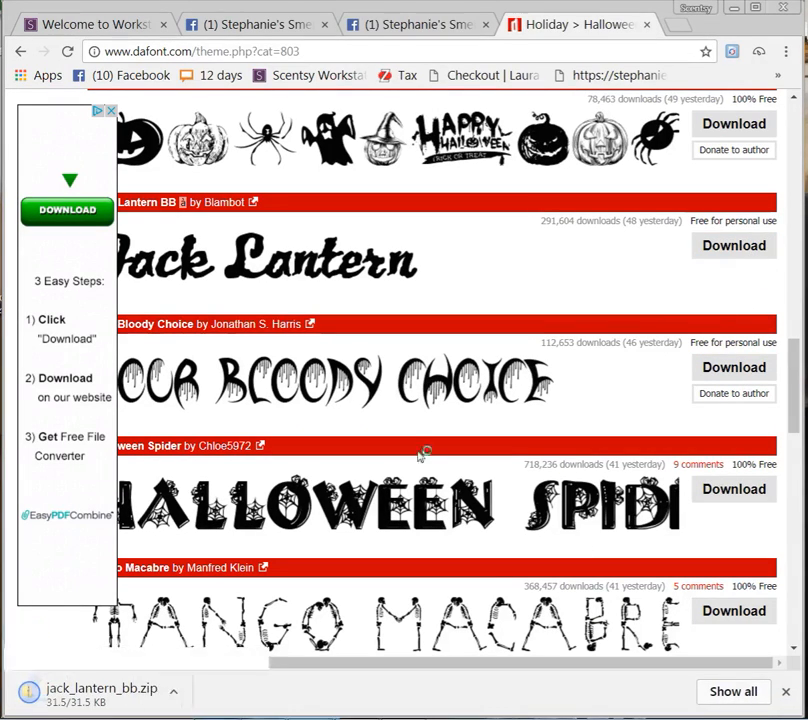
# Step: Open the downloaded jack_lantern_bb.zip and install the JACKLB__.TTF font file
pyautogui.click(89, 695)
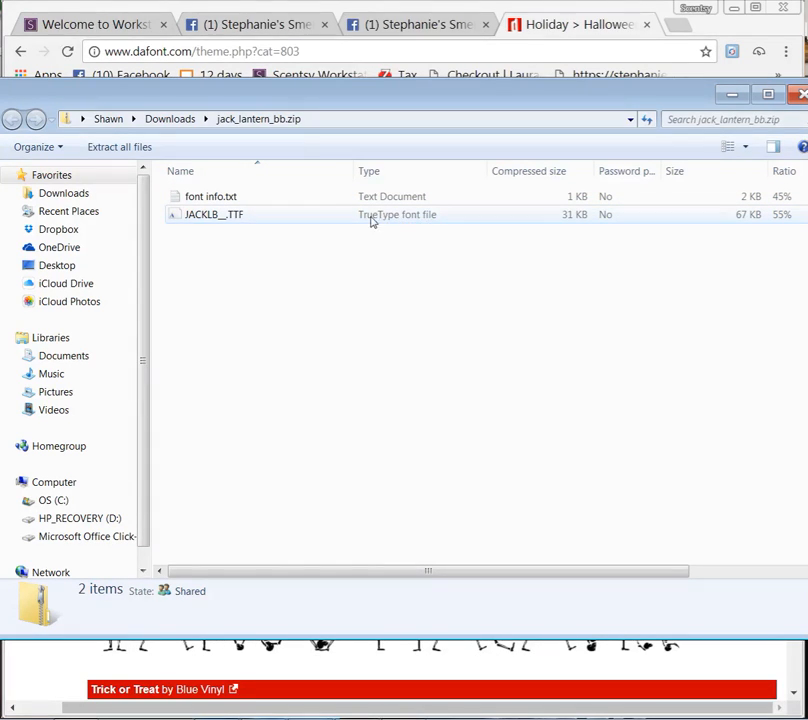
pyautogui.click(405, 222)
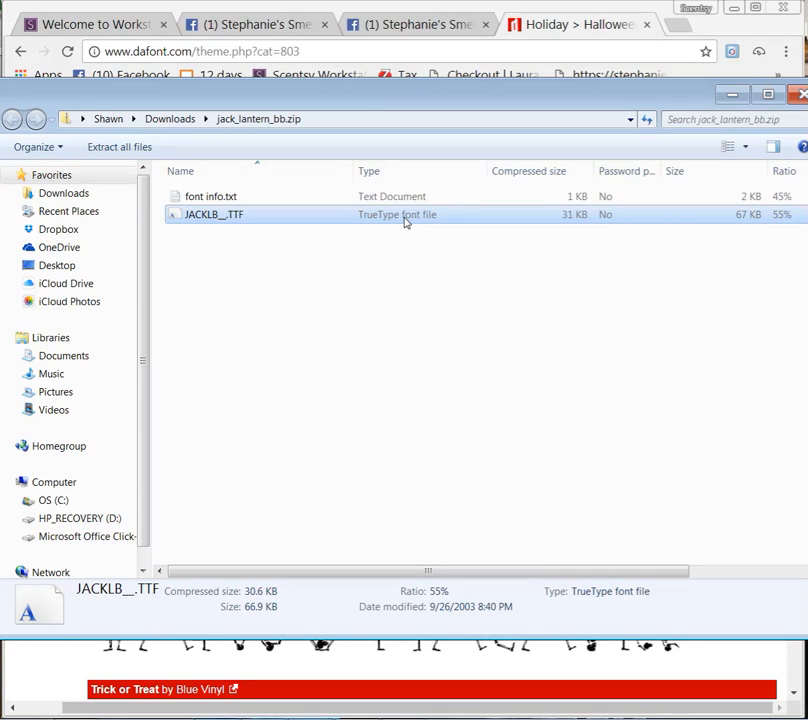
pyautogui.doubleClick(405, 222)
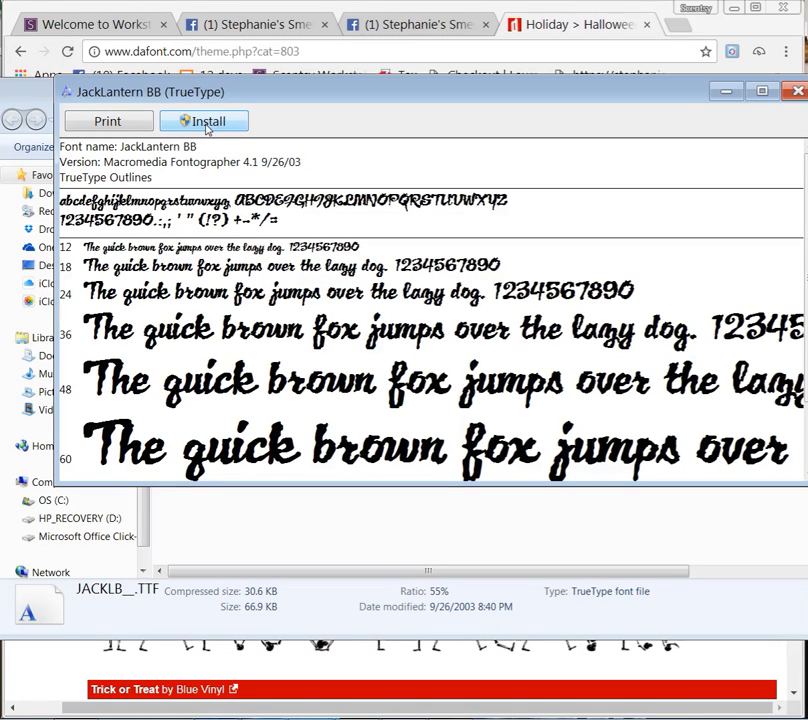
pyautogui.click(207, 127)
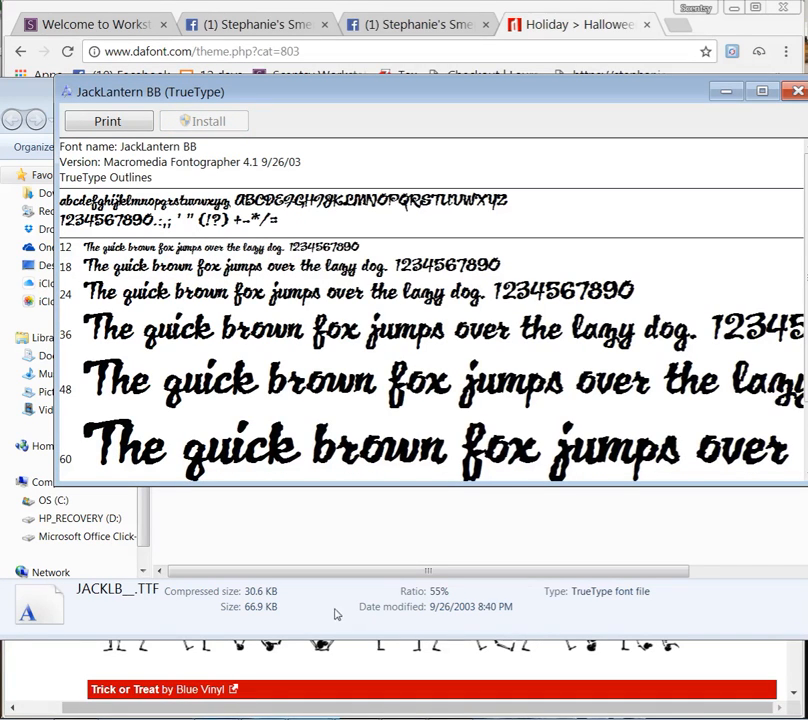
# Step: Put away the font preview and zip folder windows, and switch to Document1 in Microsoft Word
pyautogui.click(797, 93)
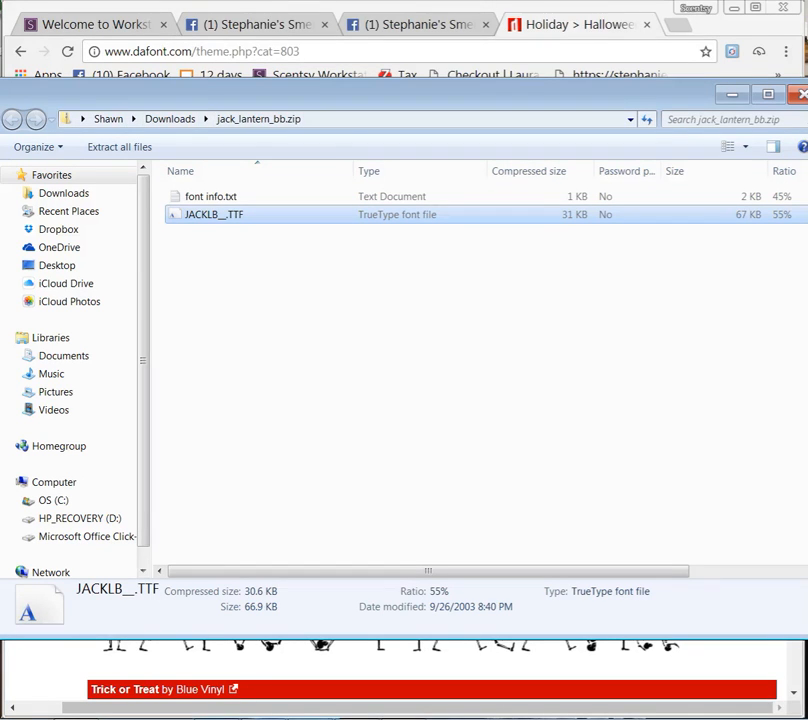
pyautogui.click(729, 97)
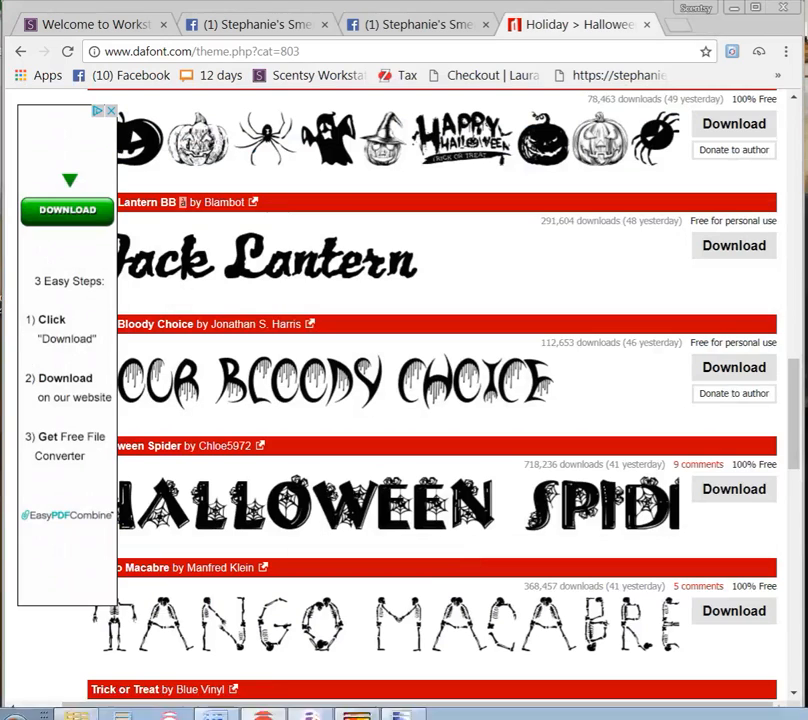
pyautogui.click(226, 710)
pyautogui.click(227, 711)
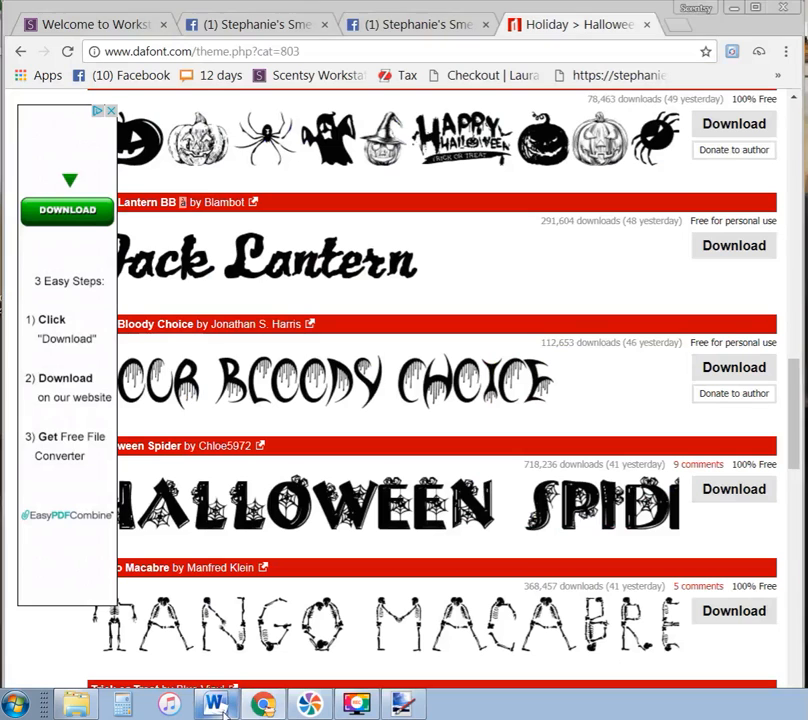
pyautogui.click(224, 711)
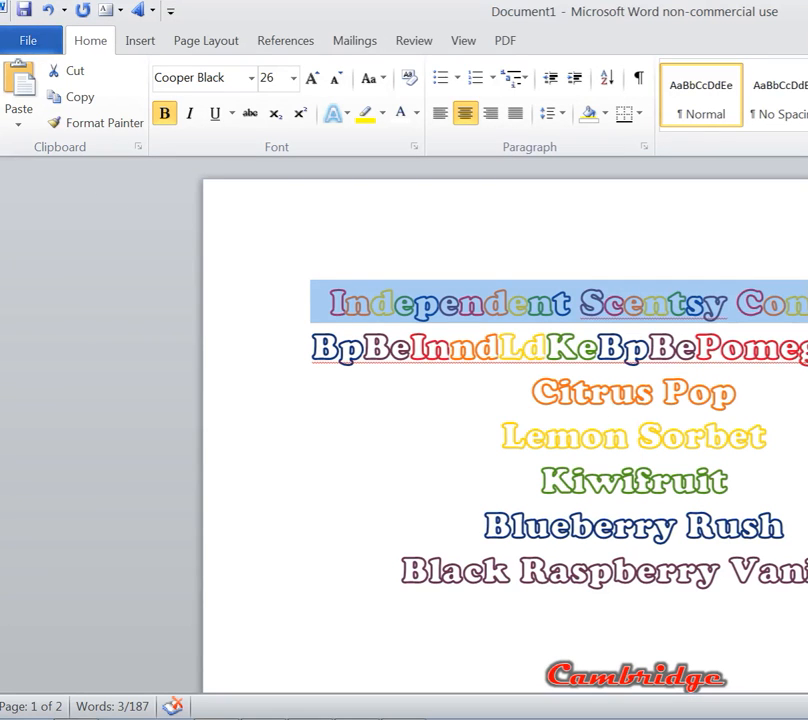
# Step: Restore the Word window to a smaller size, then reposition and enlarge it so the full heading line fits
pyautogui.click(575, 303)
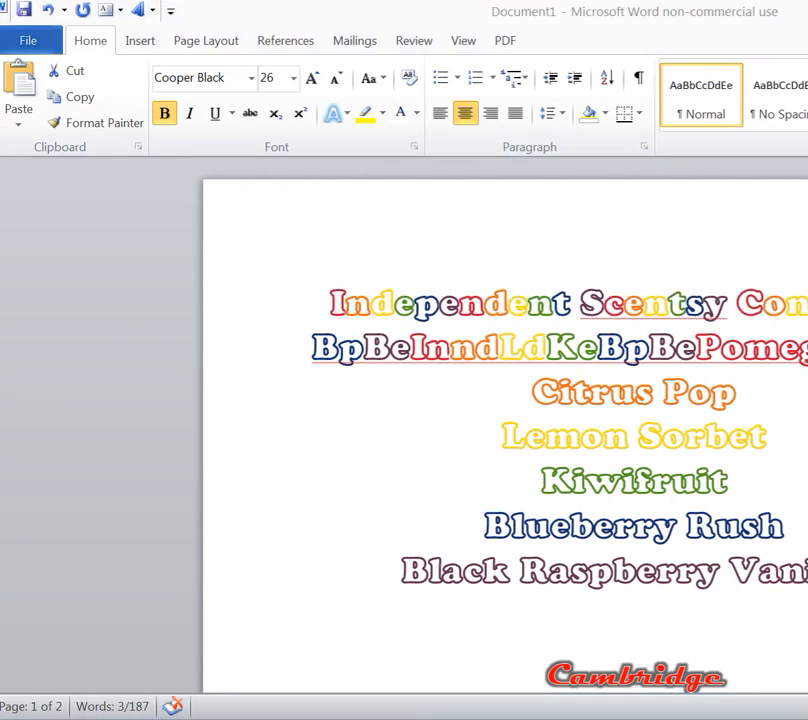
pyautogui.press('super+Down')
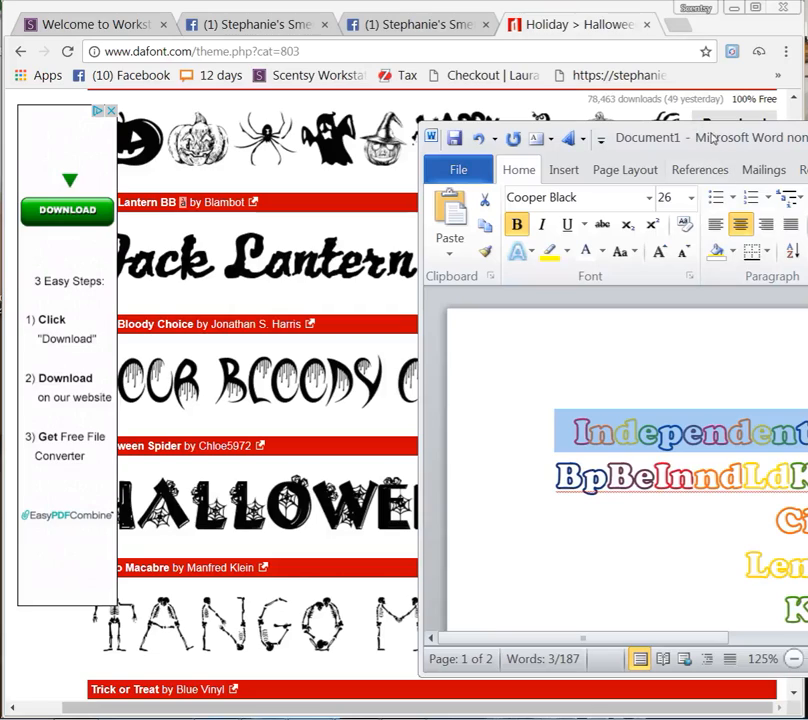
pyautogui.moveTo(694, 153); pyautogui.dragTo(301, 35)
pyautogui.moveTo(550, 553); pyautogui.dragTo(795, 705)
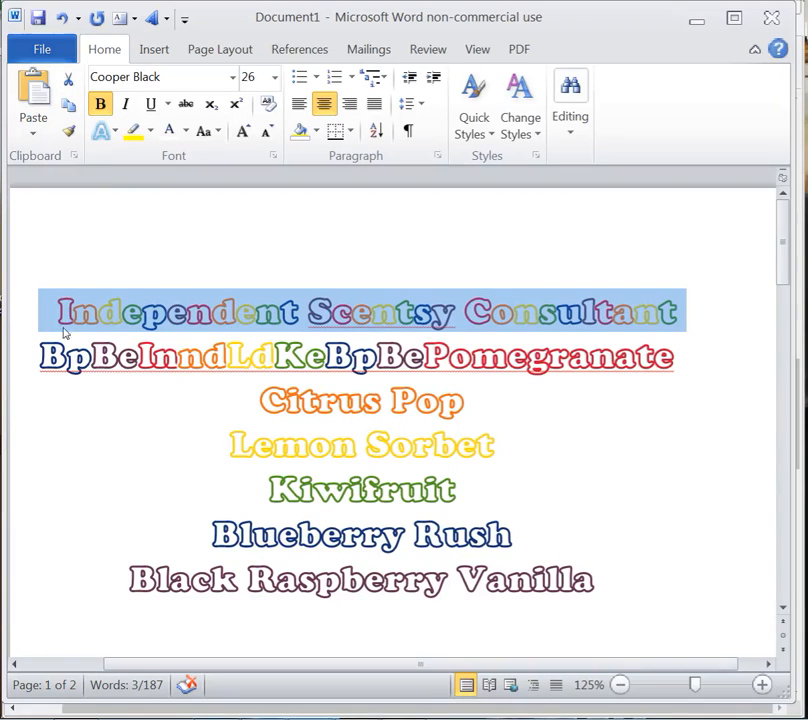
# Step: Change the font of the selected "Independent Scentsy Consultant" line to JackLantern BB
pyautogui.click(232, 78)
pyautogui.scroll(-4, 196, 370)
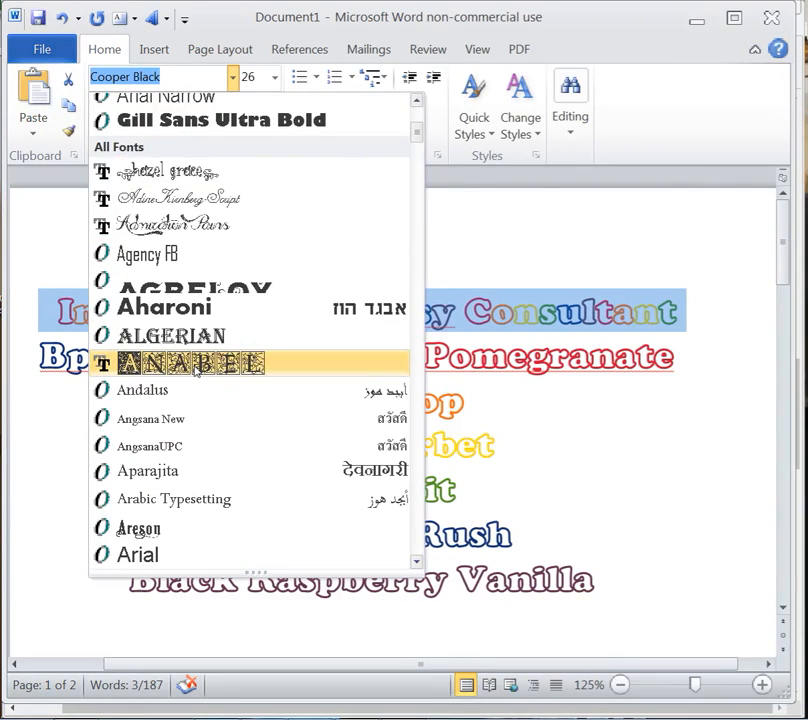
pyautogui.scroll(-18, 196, 370)
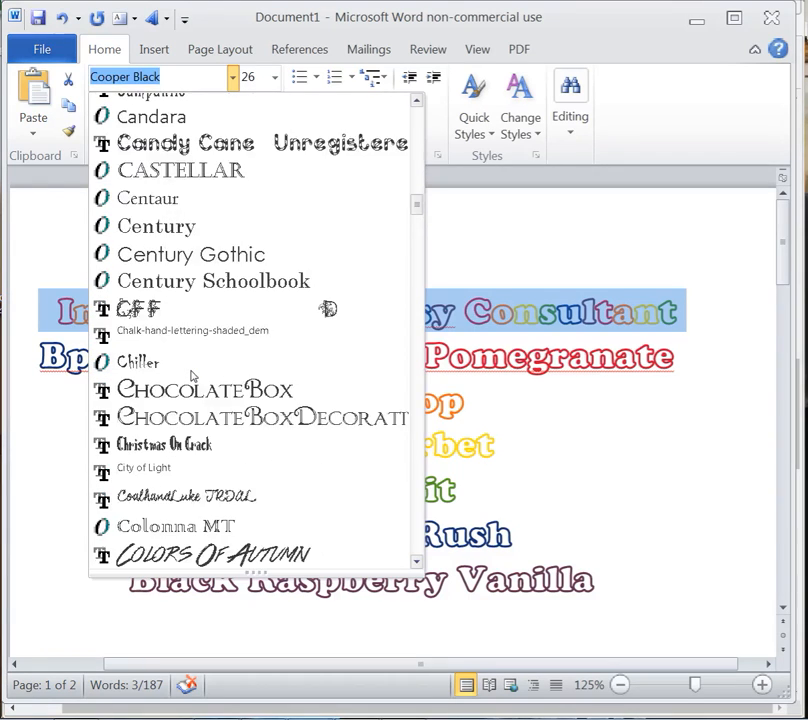
pyautogui.scroll(-13, 193, 375)
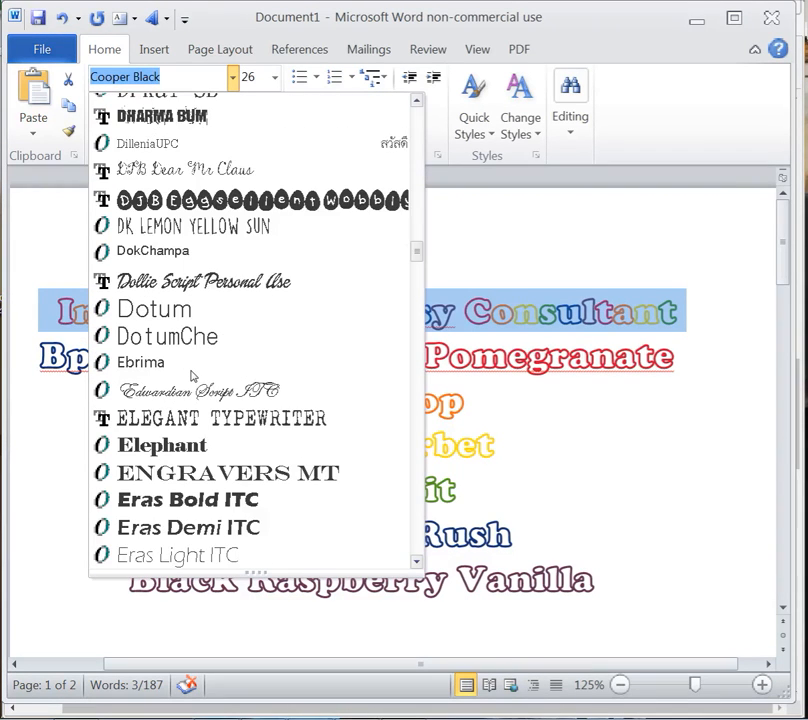
pyautogui.scroll(-18, 193, 376)
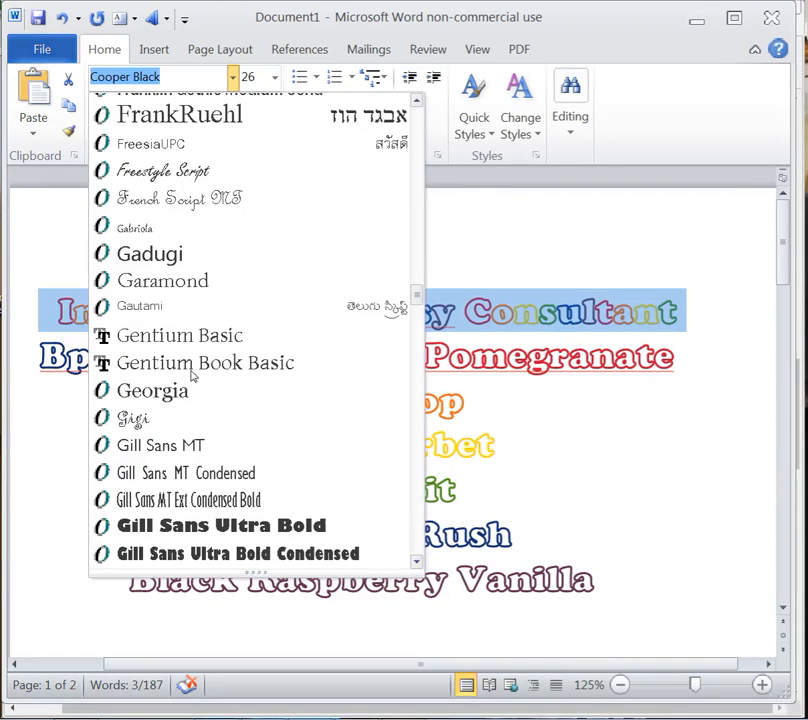
pyautogui.scroll(-1, 193, 375)
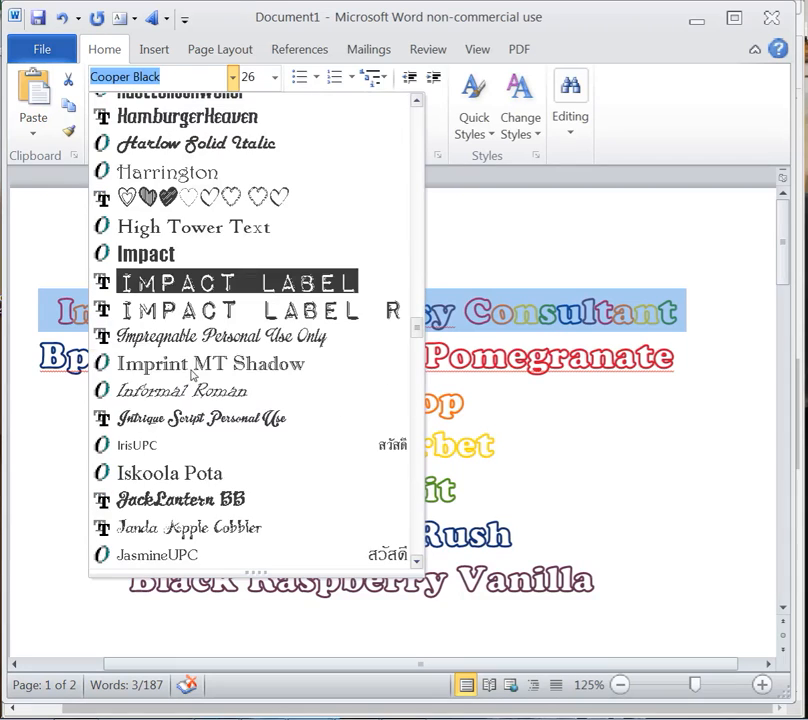
pyautogui.click(170, 503)
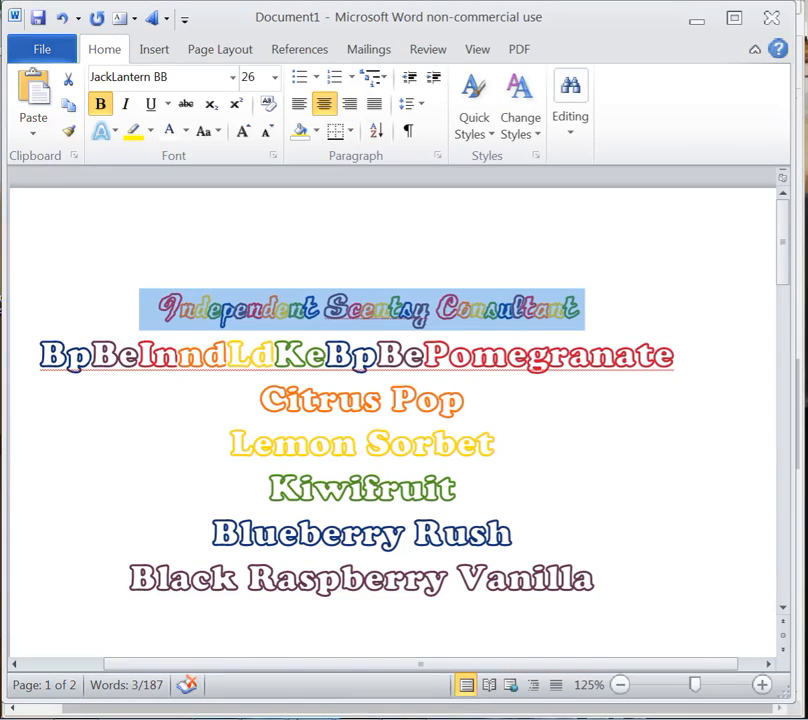
# Step: Copy the "Independent Scentsy Consultant" line in JackLantern BB from the Word document
pyautogui.click(404, 704)
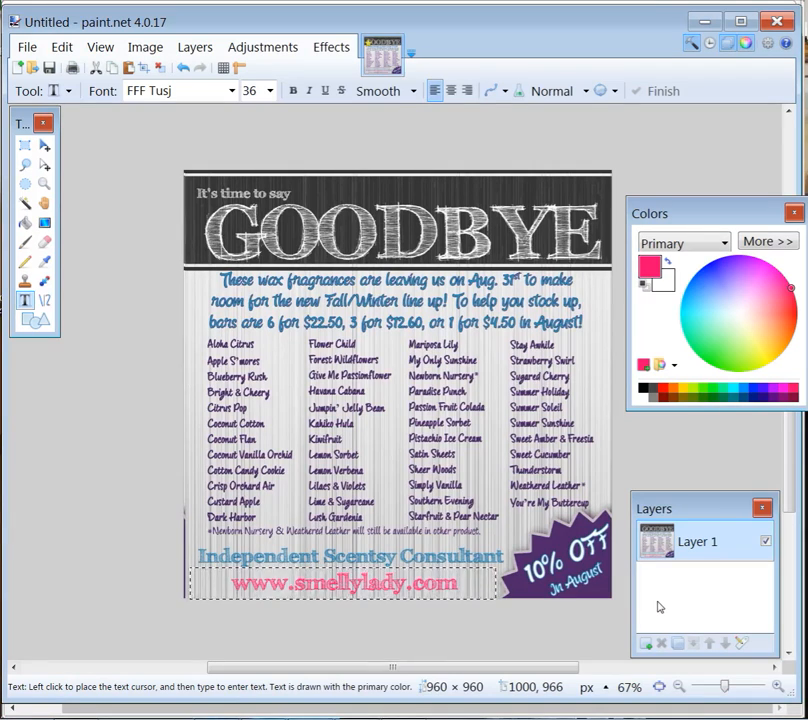
pyautogui.moveTo(216, 704)
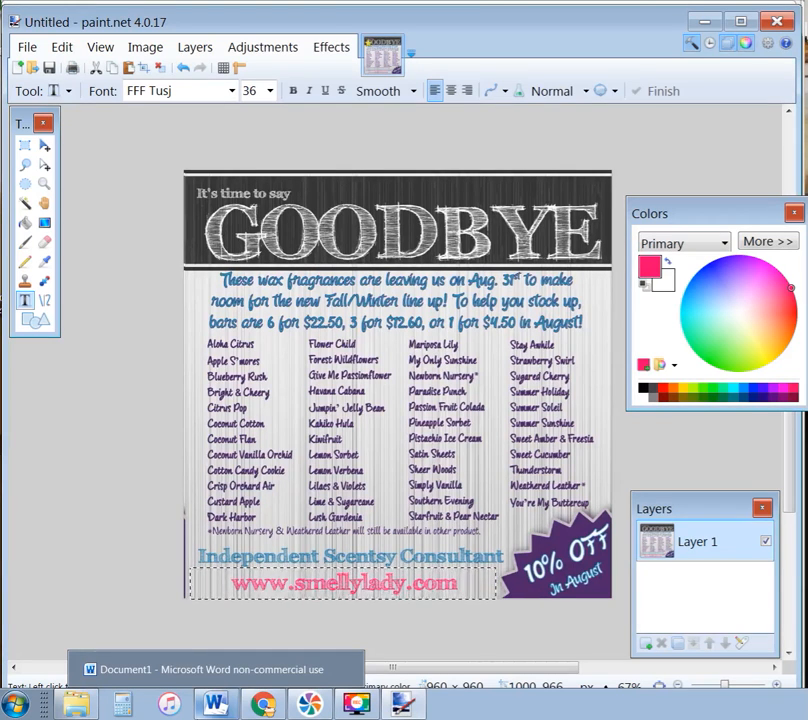
pyautogui.click(216, 704)
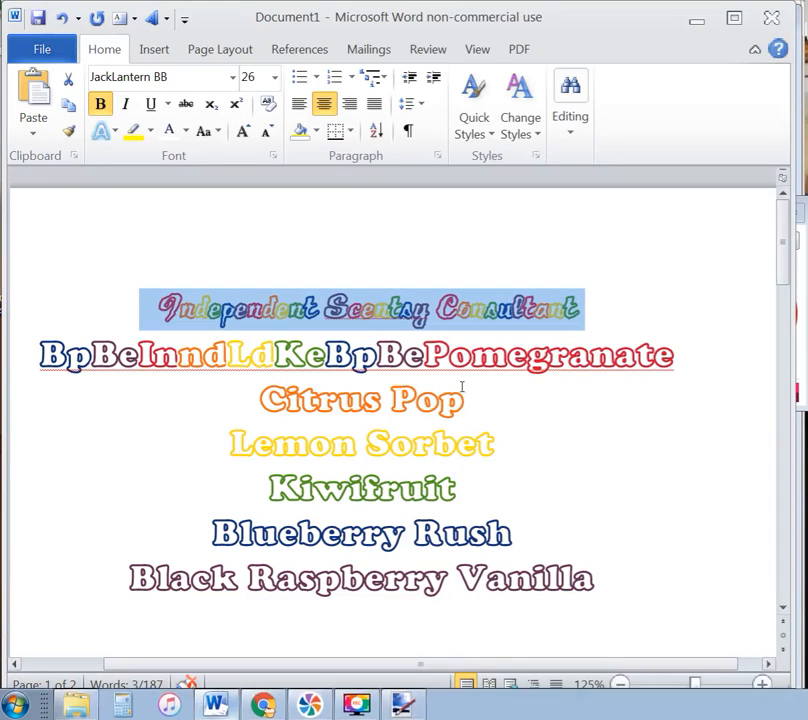
pyautogui.rightClick(332, 306)
pyautogui.click(371, 341)
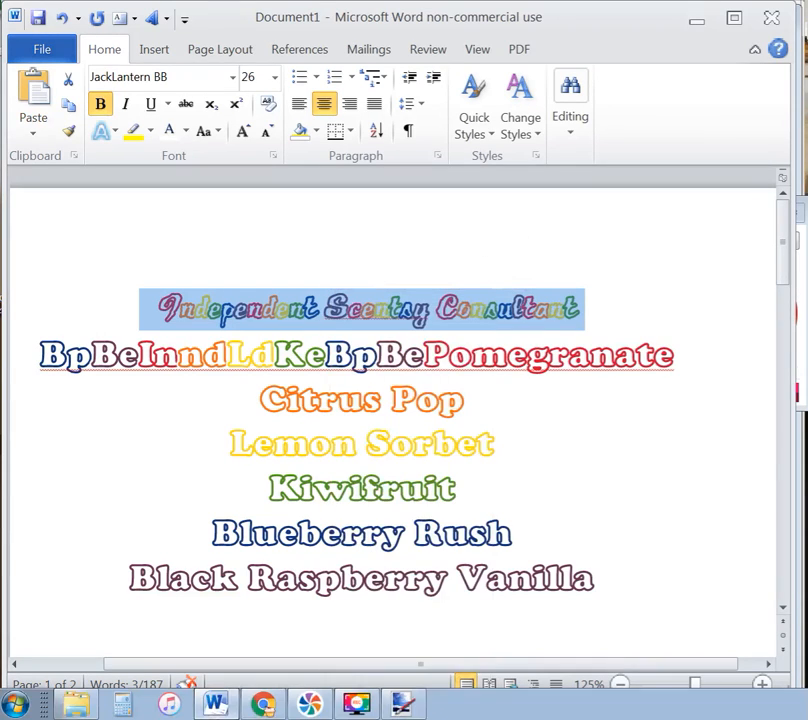
# Step: Switch to paint.net and paste the copied text into a new layer, keeping the canvas size
pyautogui.click(402, 704)
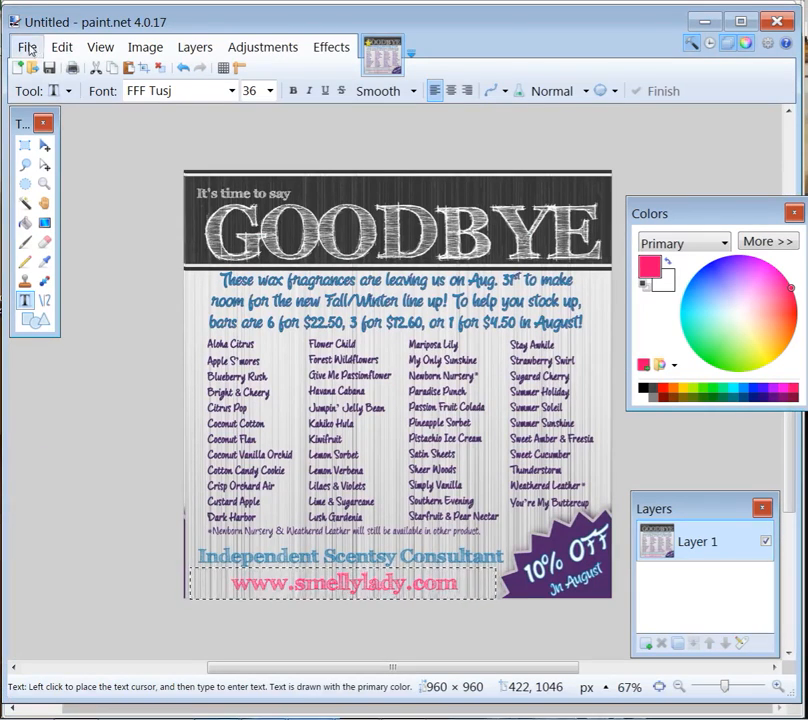
pyautogui.click(64, 48)
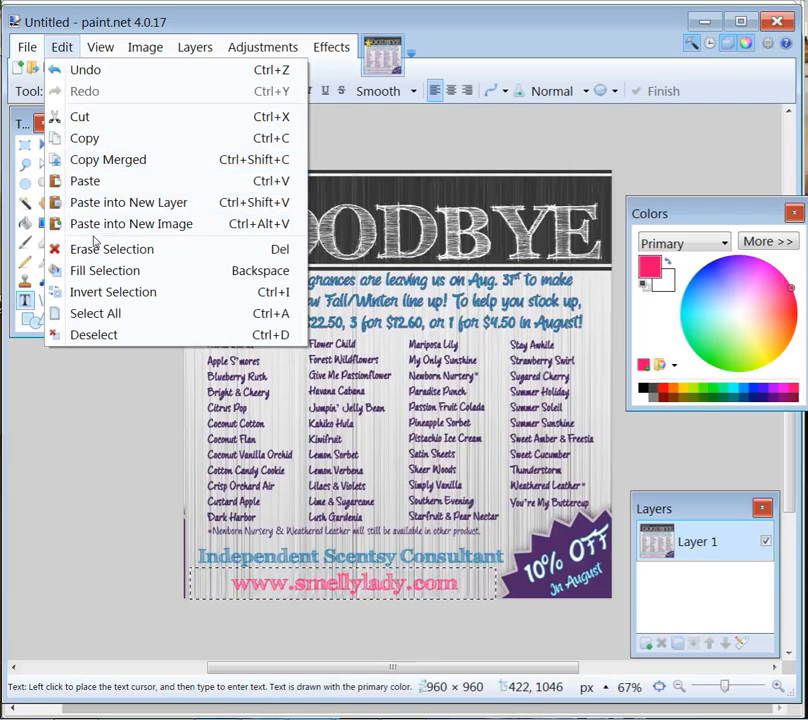
pyautogui.click(106, 203)
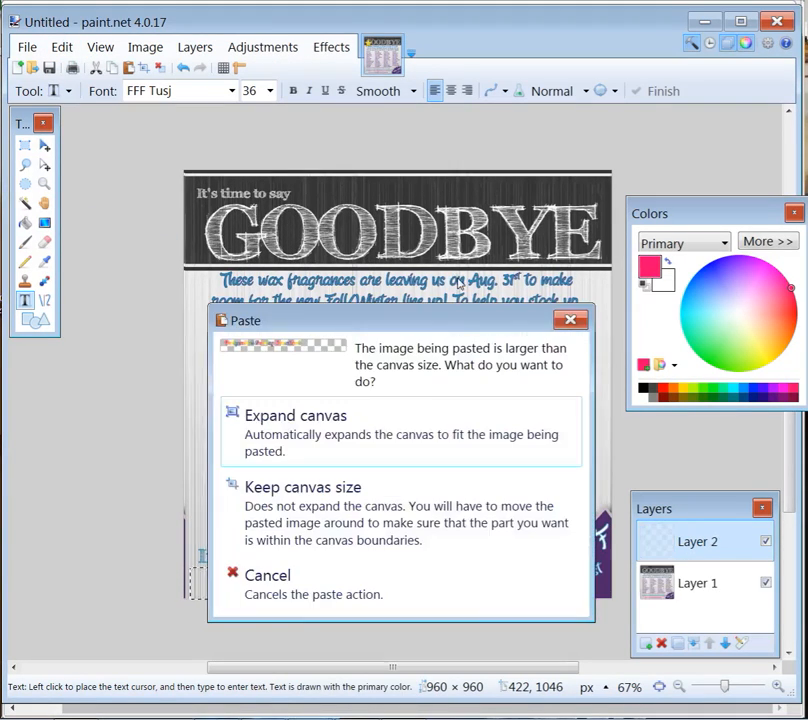
pyautogui.click(331, 510)
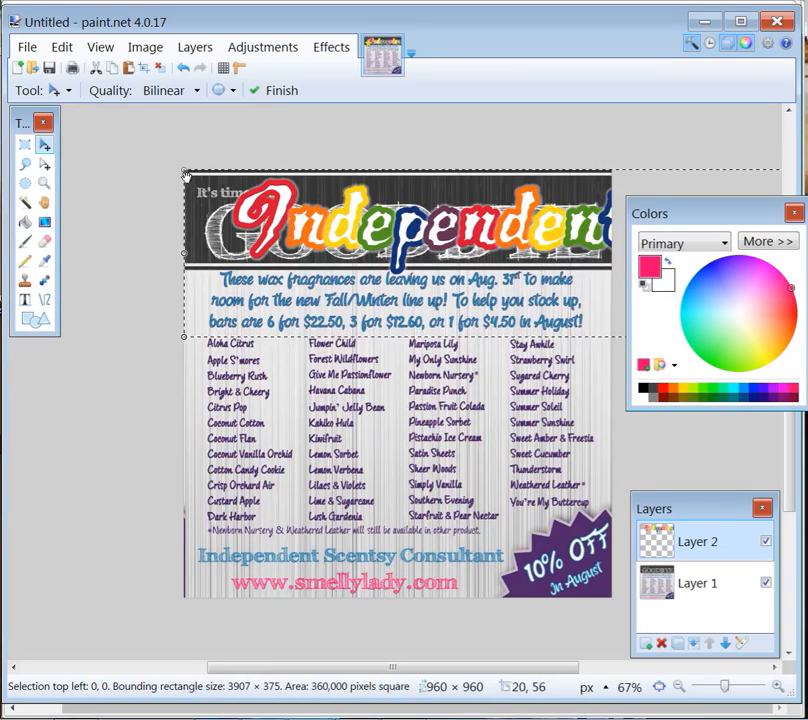
# Step: Shrink the pasted text to about 2688 × 258 pixels and move it down over the lower half of the flyer
pyautogui.moveTo(184, 171); pyautogui.dragTo(224, 181)
pyautogui.moveTo(481, 267); pyautogui.dragTo(148, 361)
pyautogui.moveTo(113, 322); pyautogui.dragTo(129, 360)
pyautogui.moveTo(65, 480); pyautogui.dragTo(135, 438)
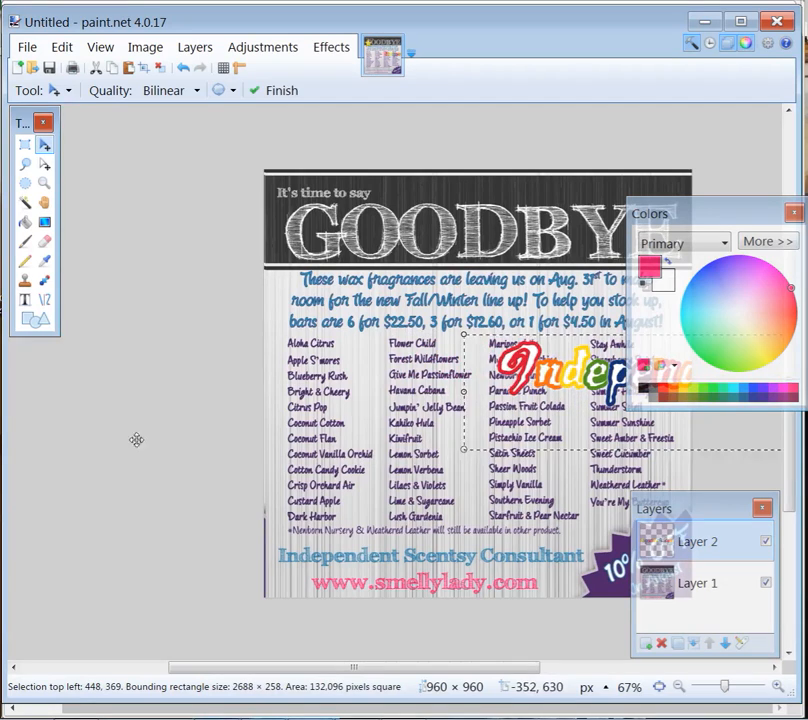
pyautogui.moveTo(509, 388); pyautogui.dragTo(124, 527)
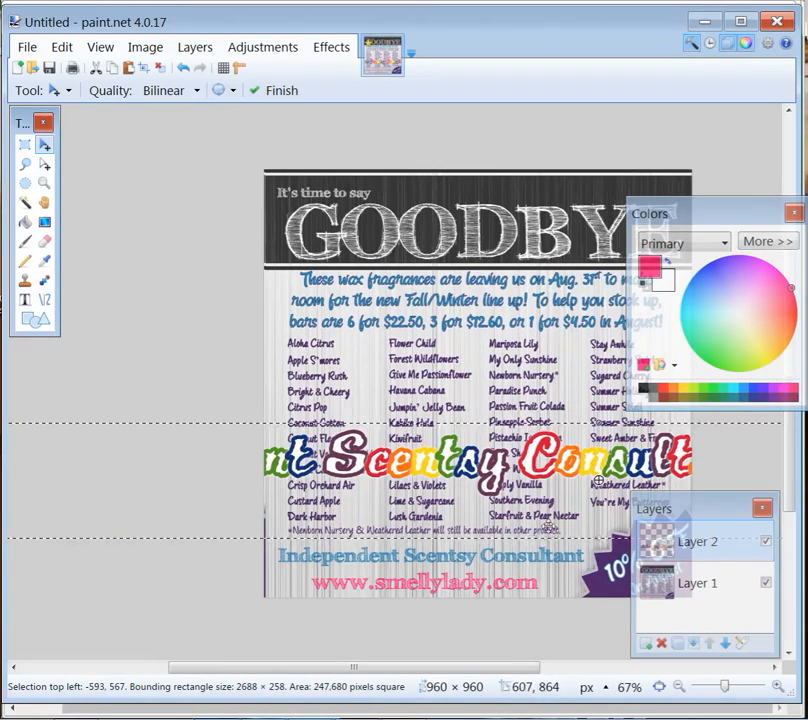